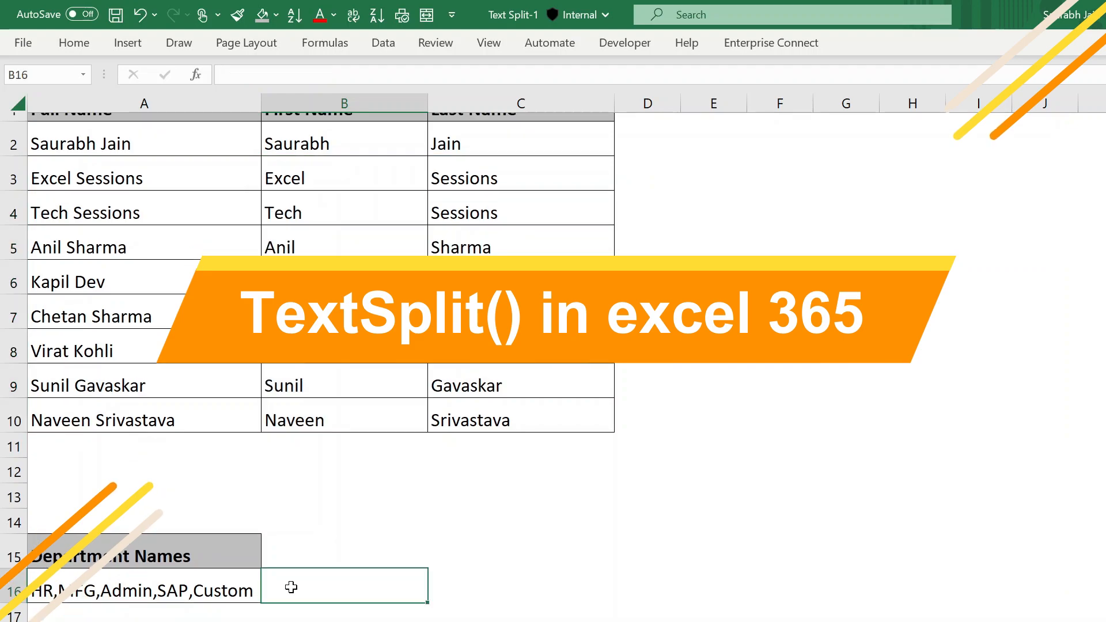
# Split the comma-separated department names across columns by entering =textsplit(A16,",") in cell B16
pyautogui.write('(')
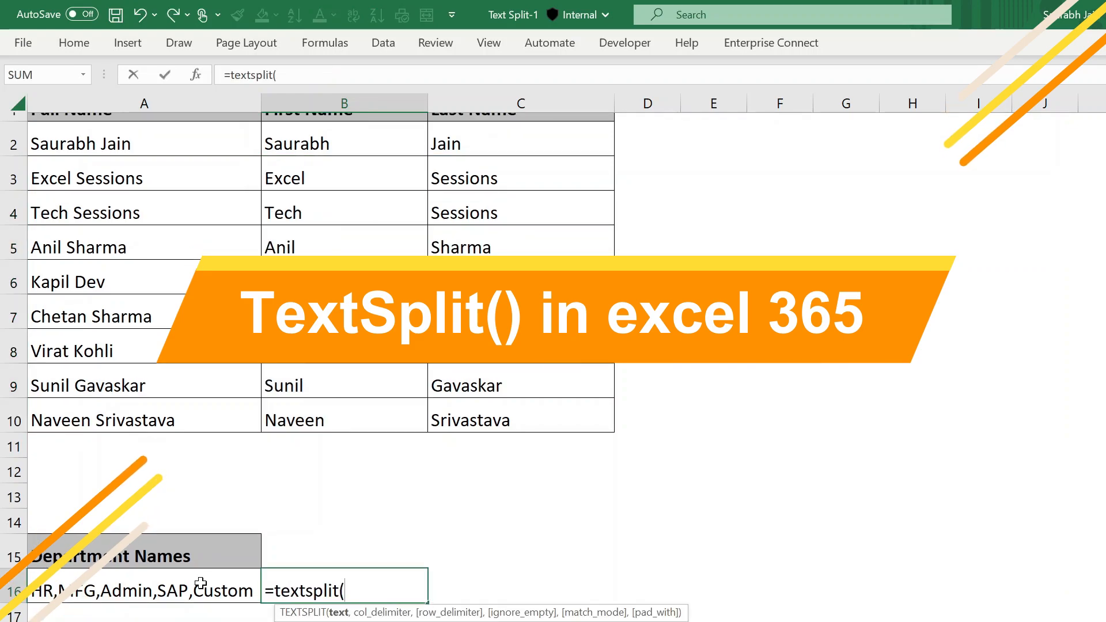
pyautogui.click(200, 584)
pyautogui.write(',')
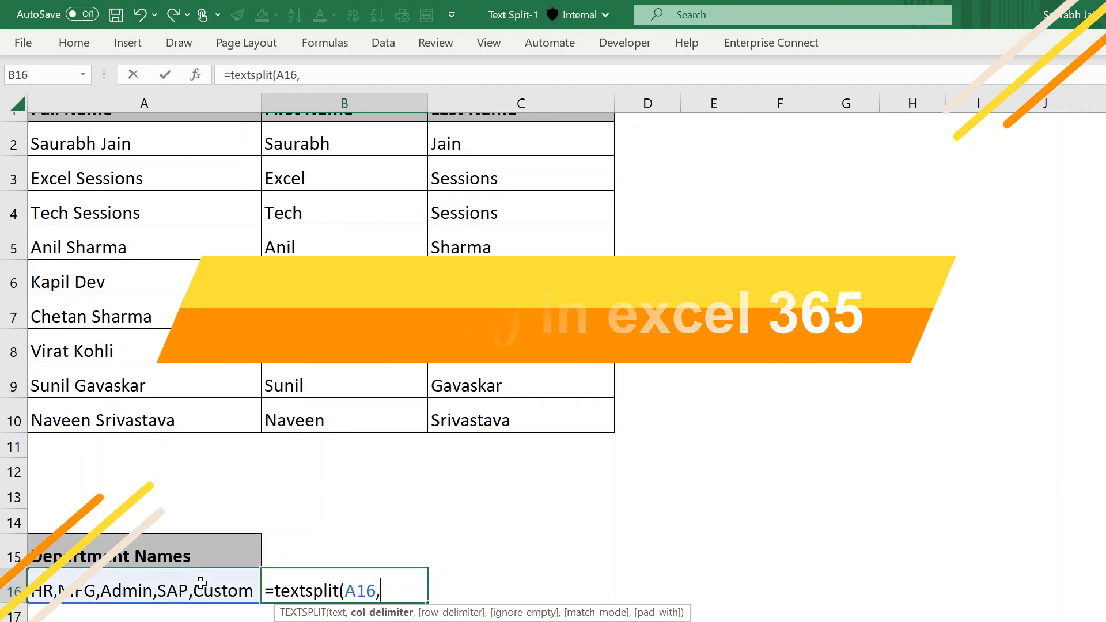
pyautogui.write('",")')
pyautogui.press('Return')
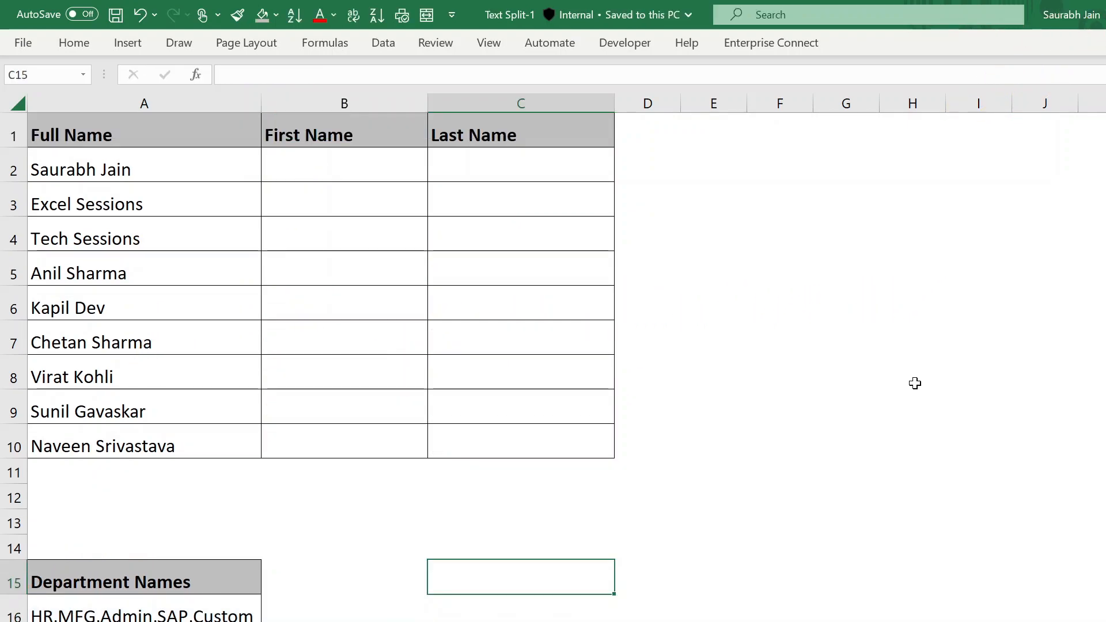
pyautogui.click(385, 51)
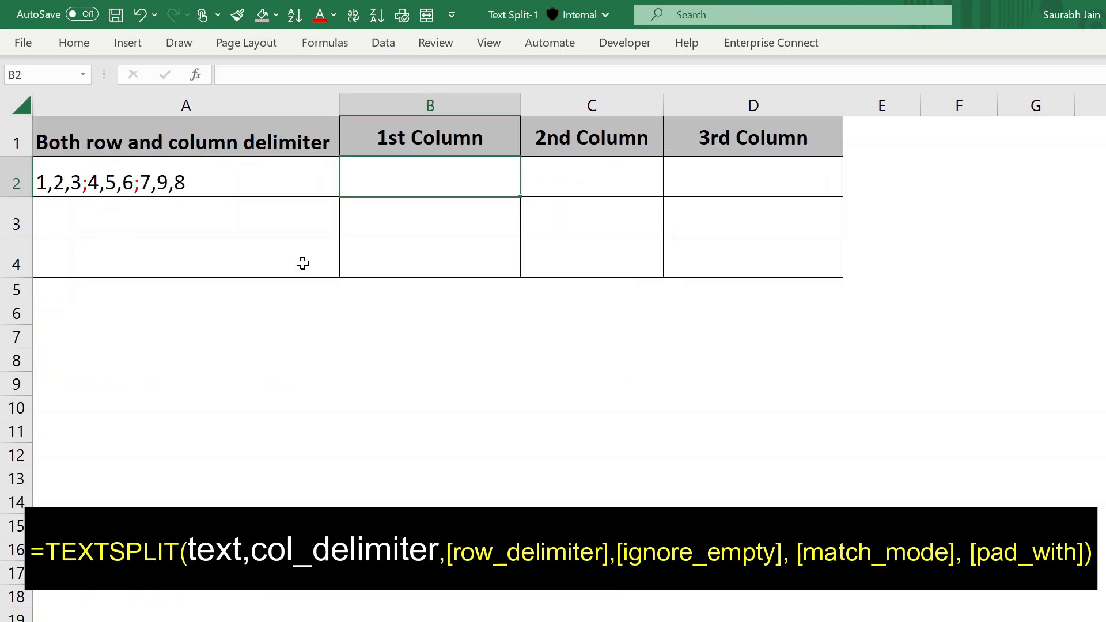
# Enter =textSplit(A2,",",";") in cell B2 to split the number string into columns at commas and rows at semicolons
pyautogui.write('=text')
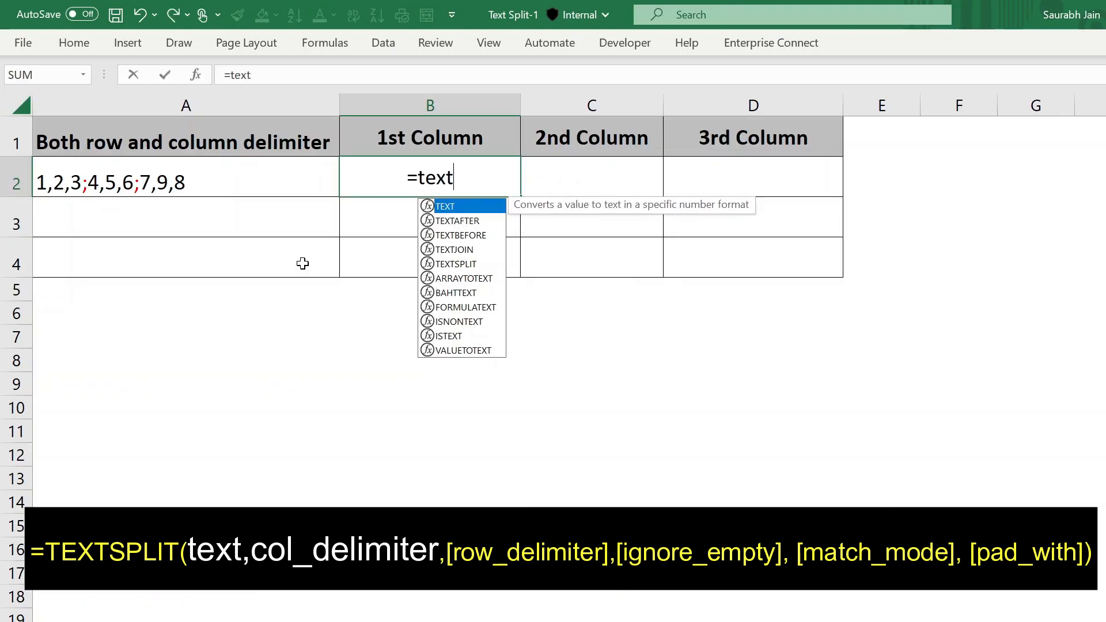
pyautogui.write('Split(')
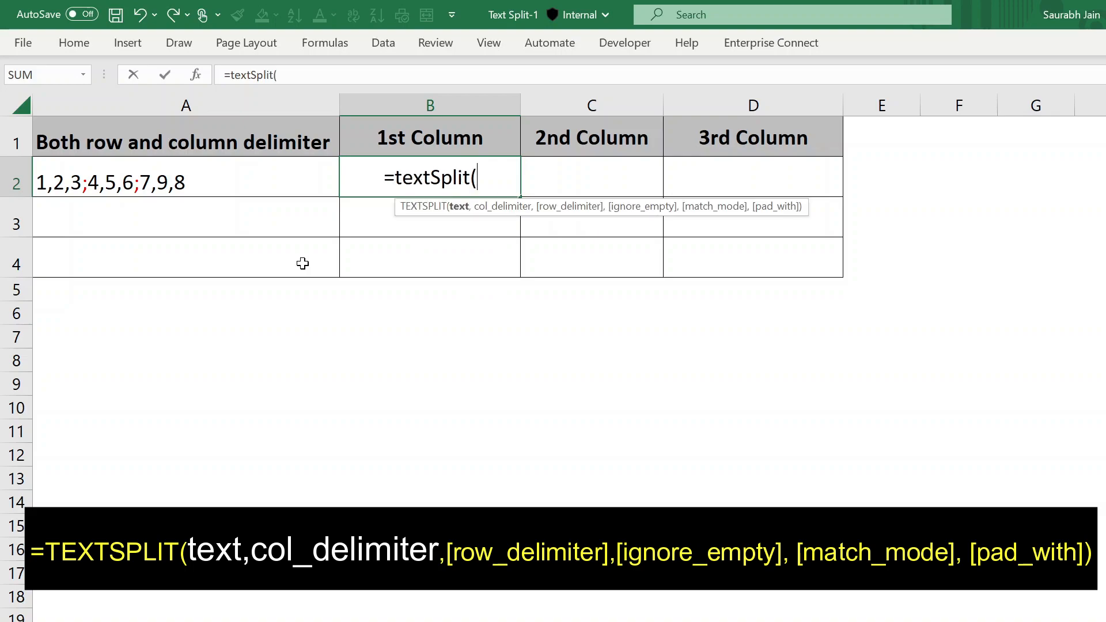
pyautogui.click(265, 180)
pyautogui.write(',",')
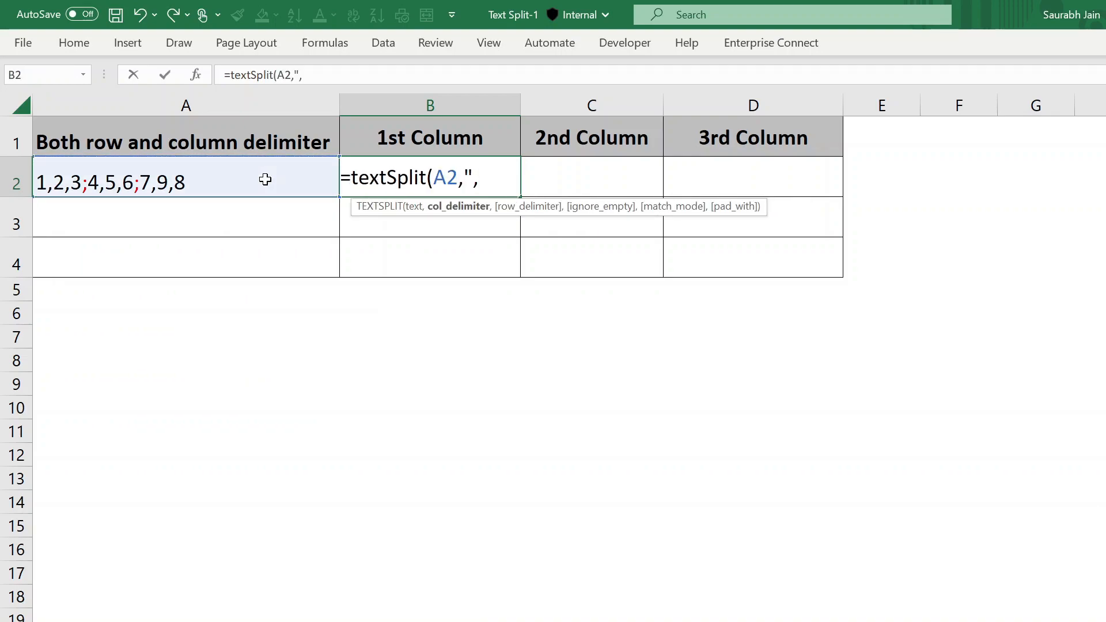
pyautogui.write('",";")')
pyautogui.press('Return')
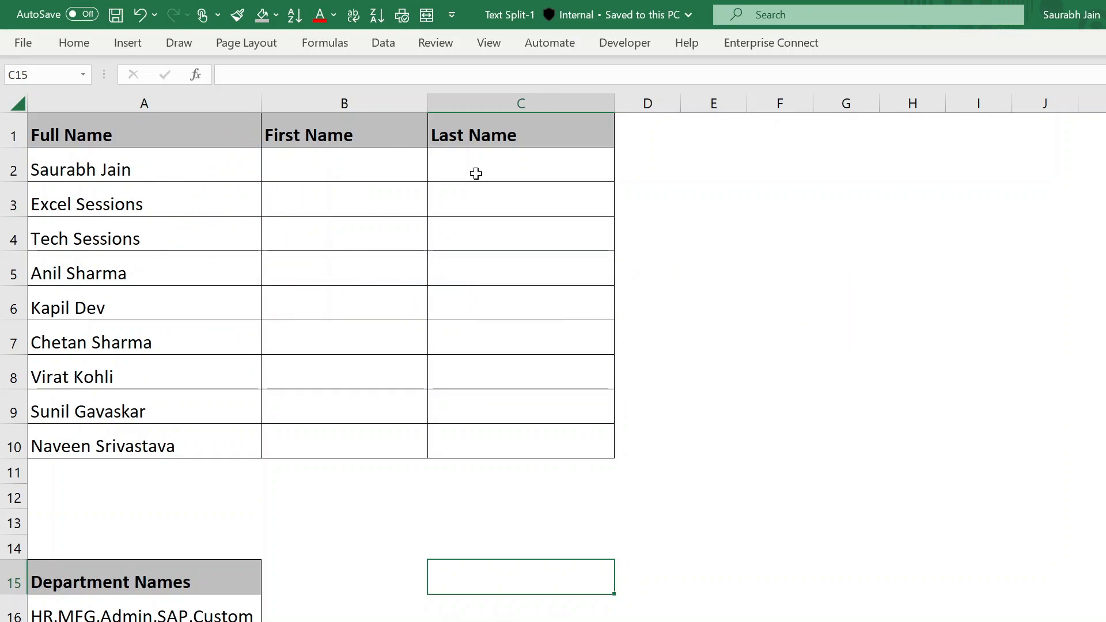
# Enter =textSplit(A2," ") in cell B2 to split the full name into first and last name at the space
pyautogui.click(382, 168)
pyautogui.write('=textSplit(')
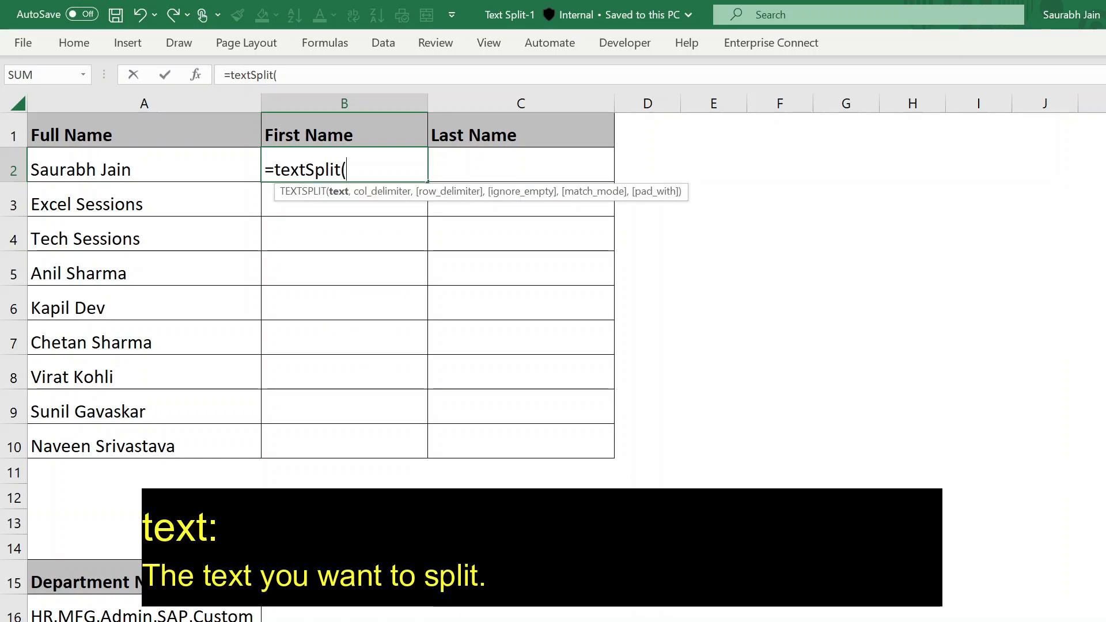
pyautogui.click(162, 168)
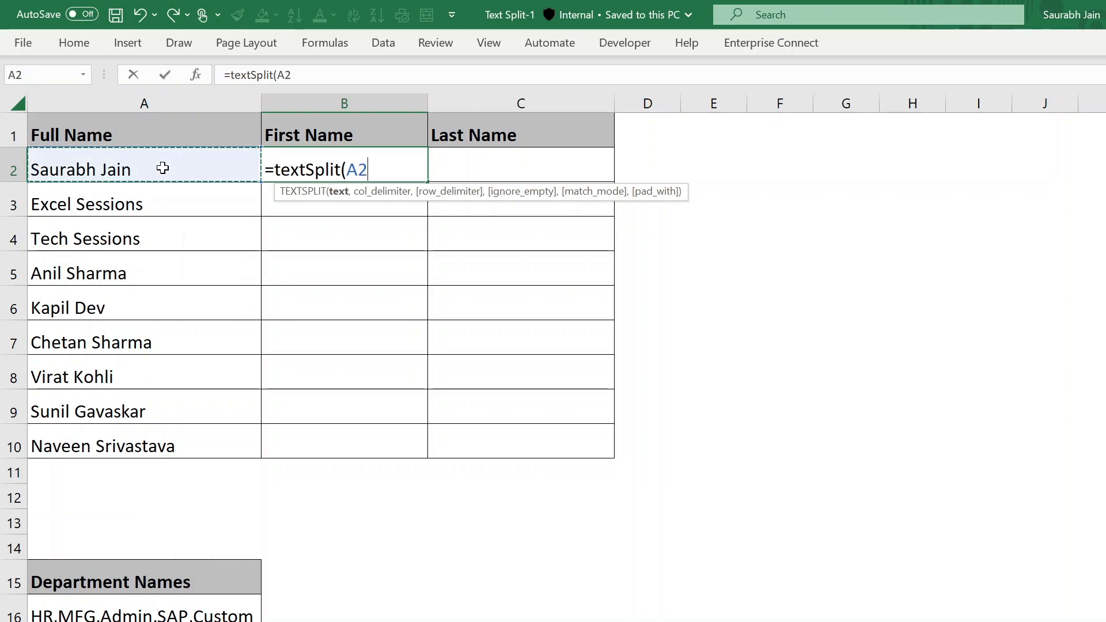
pyautogui.write(',')
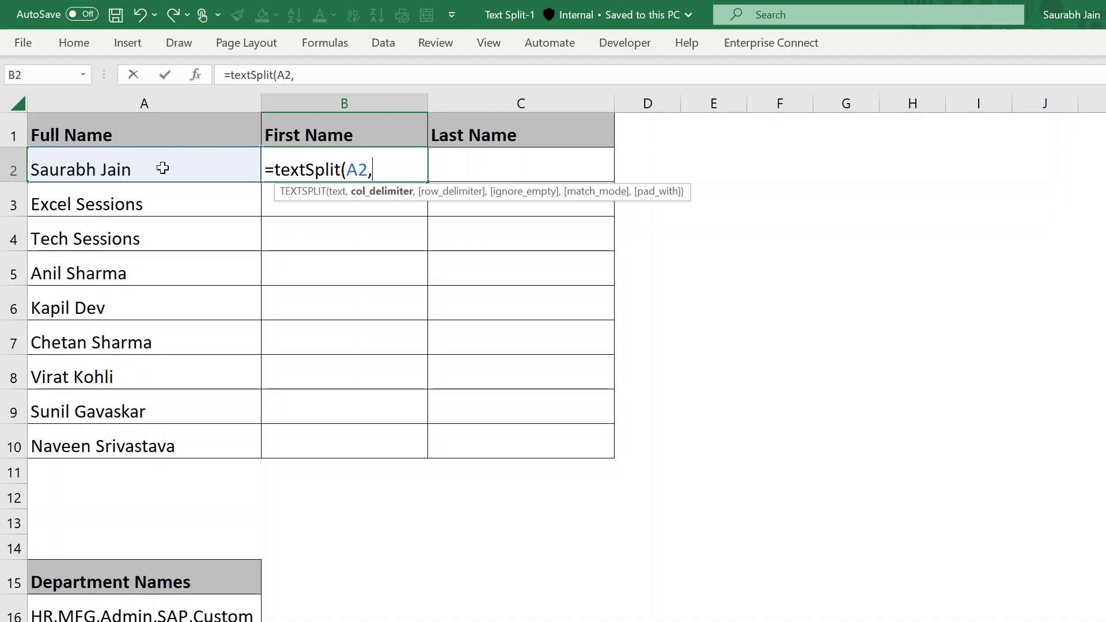
pyautogui.write('" ")')
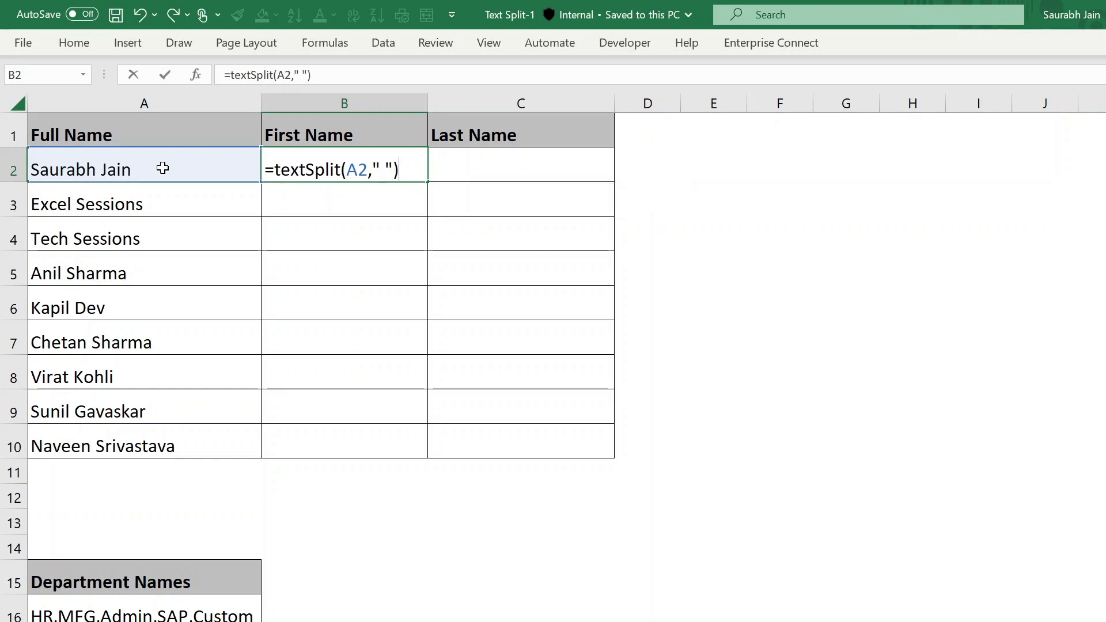
pyautogui.press('Return')
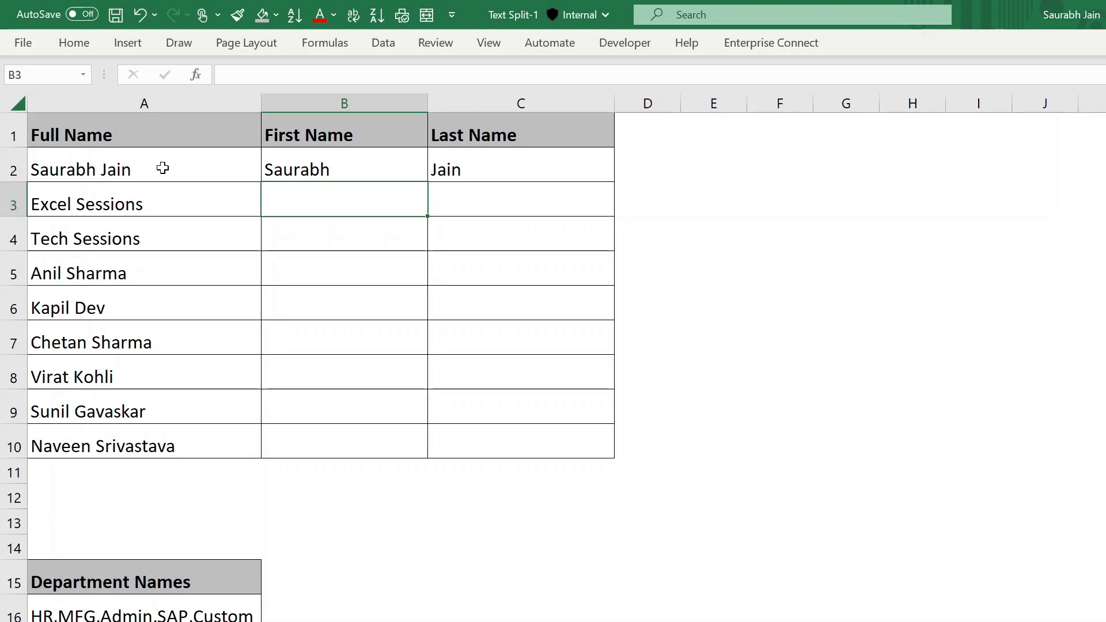
# Copy the name-splitting formula from B2 down to the remaining First Name cells, B3 to B10
pyautogui.click(311, 168)
pyautogui.hotkey('ctrl', 'c')
pyautogui.press('Down')
pyautogui.hotkey('shift', 'Down')
pyautogui.hotkey('shift', 'Down')
pyautogui.hotkey('shift', 'Down')
pyautogui.hotkey('shift', 'Down')
pyautogui.hotkey('shift', 'Down')
pyautogui.hotkey('shift', 'Down')
pyautogui.hotkey('shift', 'Down')
pyautogui.press('Return')
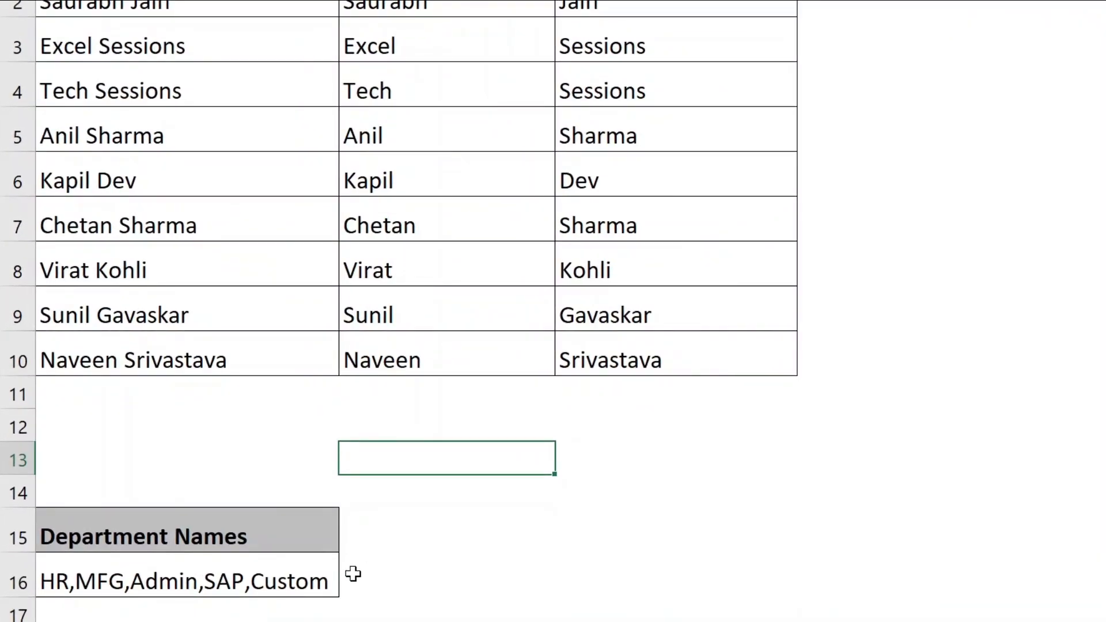
# Enter =textsplit(A16,",") in cell B16 to spread the Department Names entry across columns at each comma
pyautogui.click(262, 573)
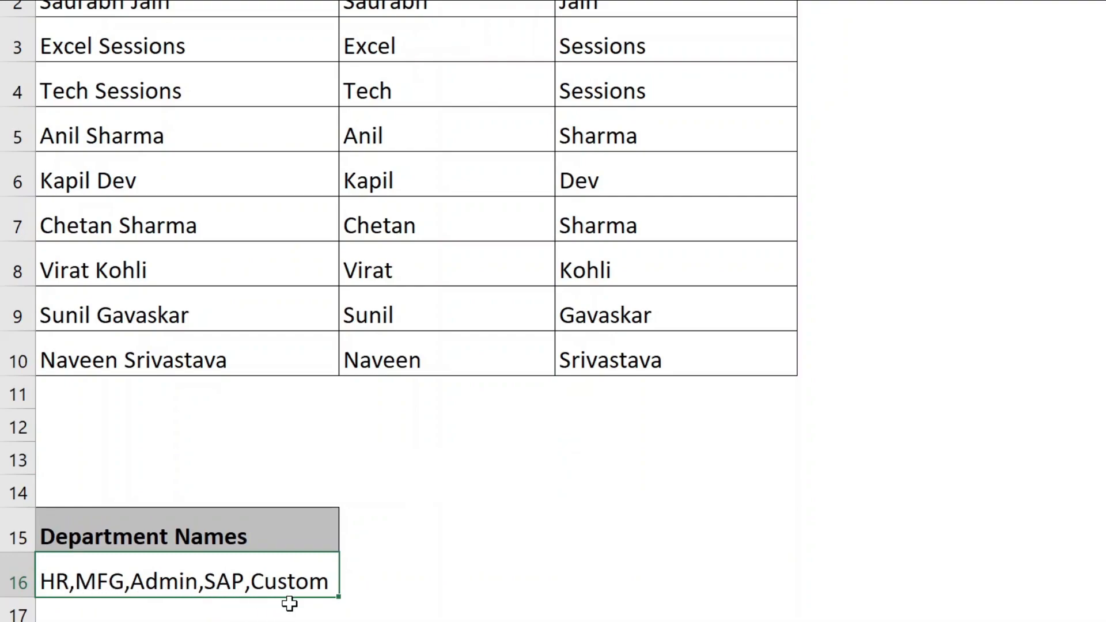
pyautogui.click(378, 576)
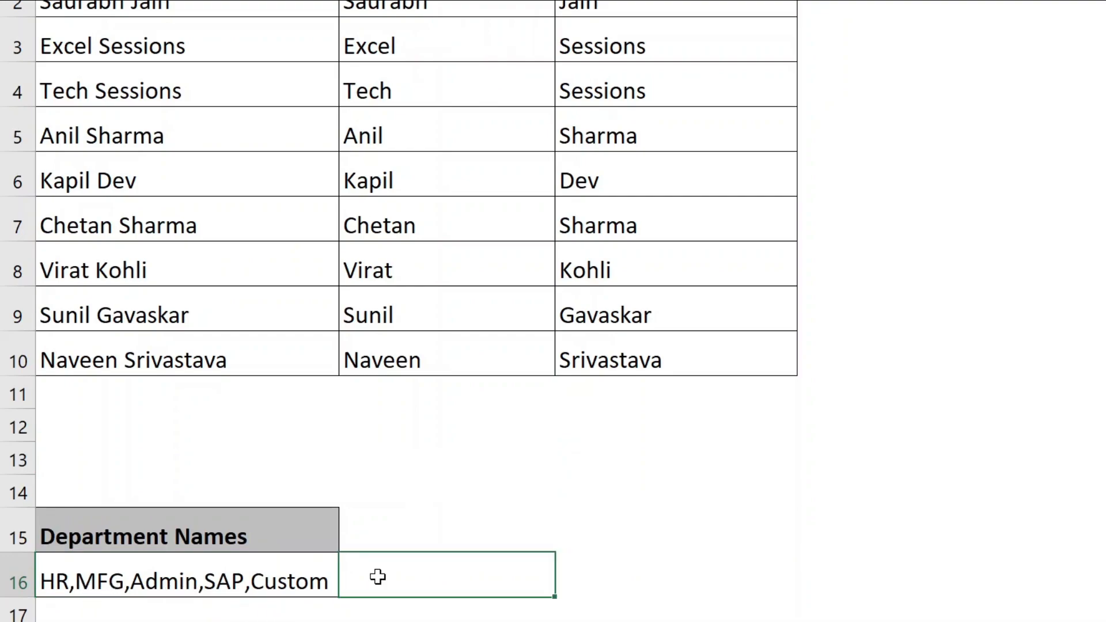
pyautogui.write('=textsplit(')
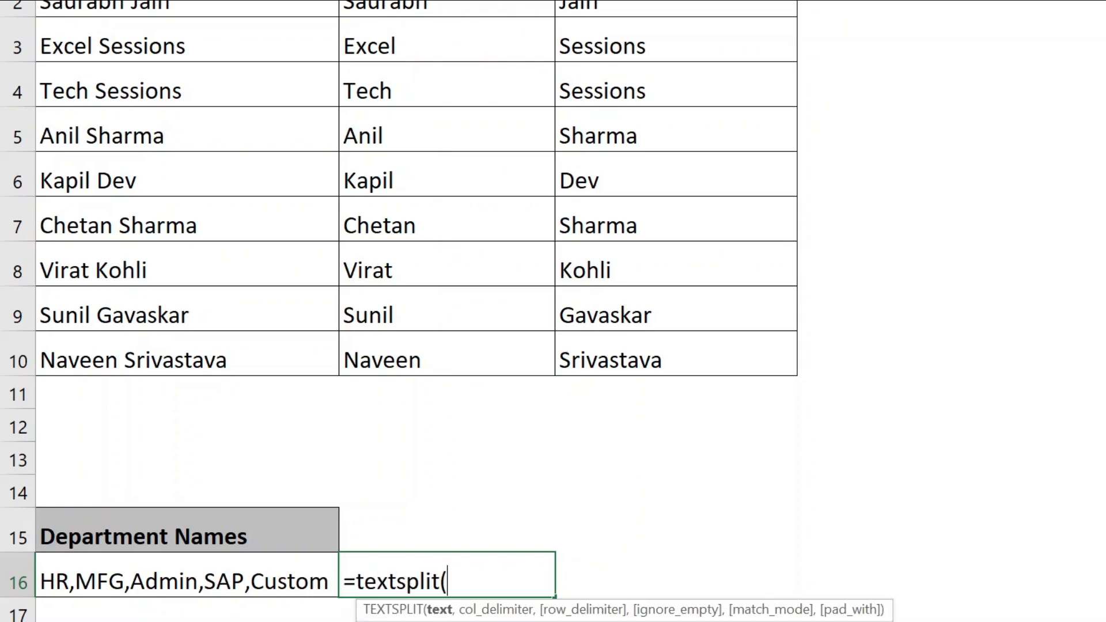
pyautogui.click(261, 570)
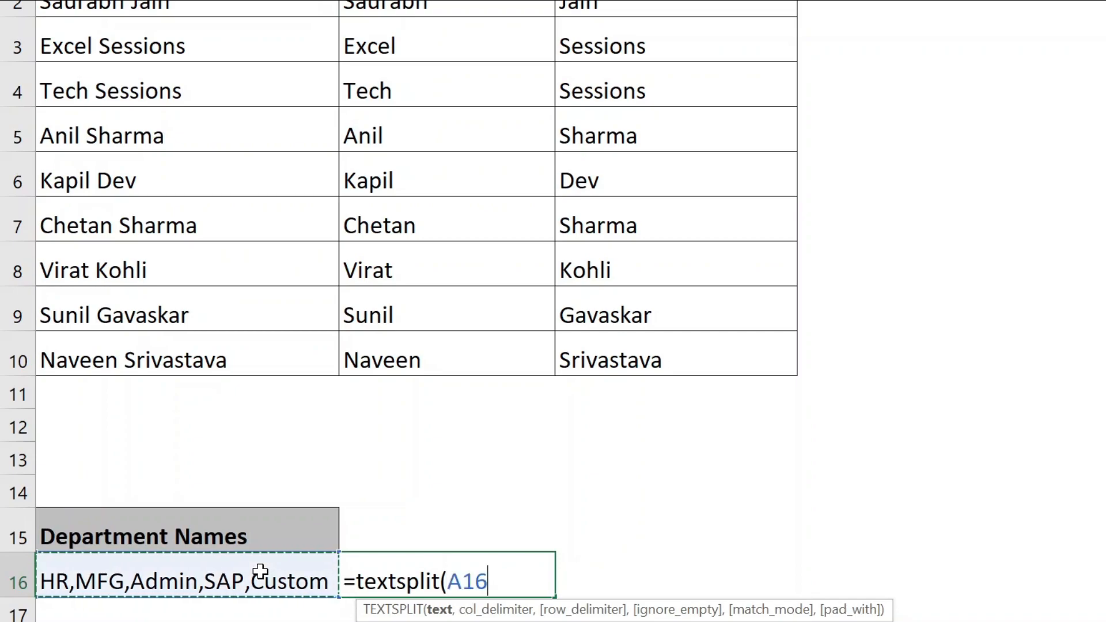
pyautogui.write(',')
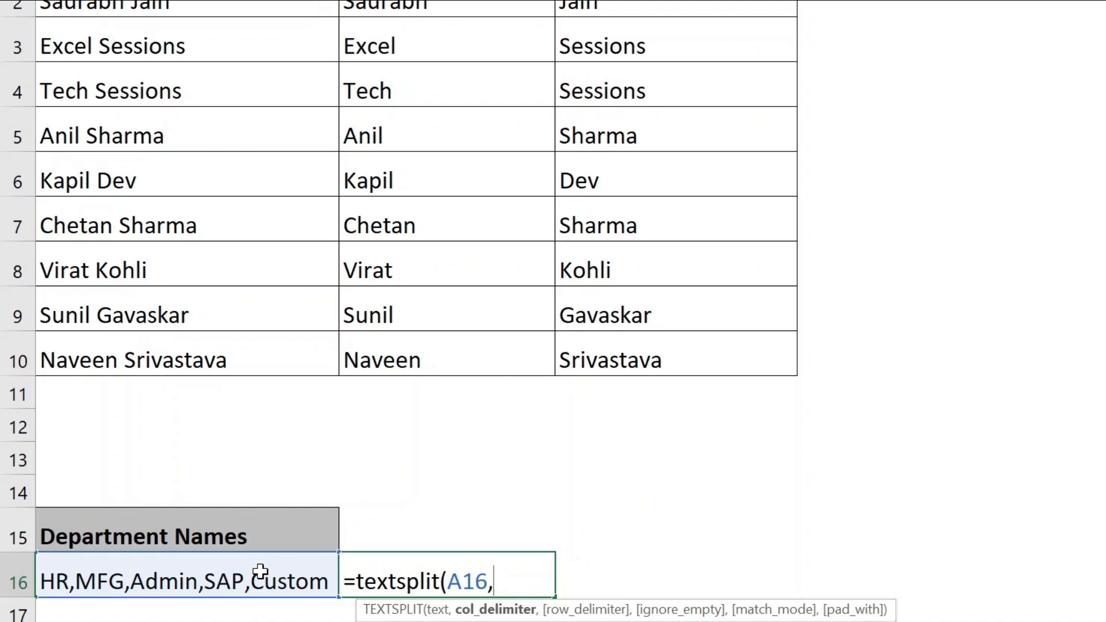
pyautogui.write('",")')
pyautogui.press('Return')
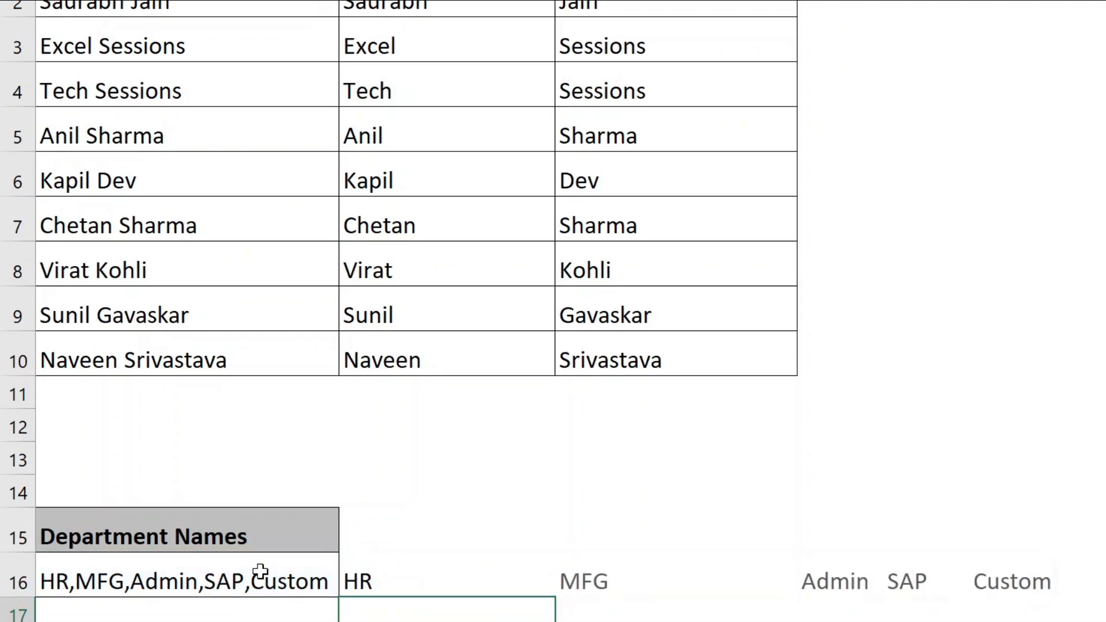
# Examine the split department values along row 16, from column B to column F and back
pyautogui.press('Up')
pyautogui.press('Right')
pyautogui.press('Right')
pyautogui.press('Right')
pyautogui.press('Right')
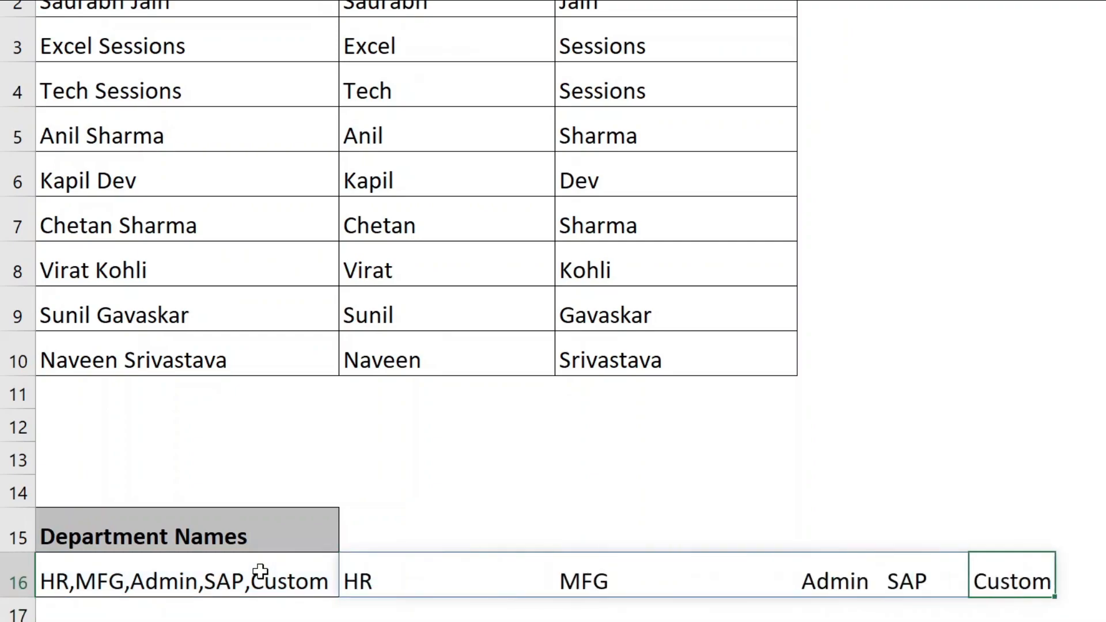
pyautogui.press('Left')
pyautogui.press('Left')
pyautogui.press('Left')
pyautogui.press('Left')
pyautogui.press('Left')
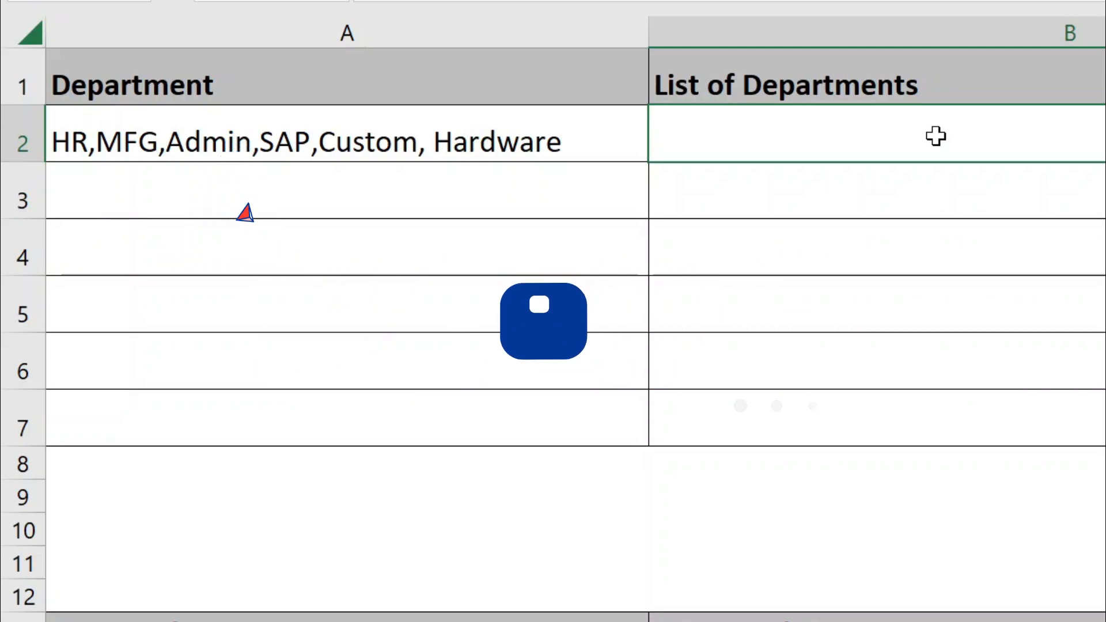
# Enter =textSplit(A2,,",") in cell B2 to list the departments down rows, leaving the column delimiter empty
pyautogui.write('=tex')
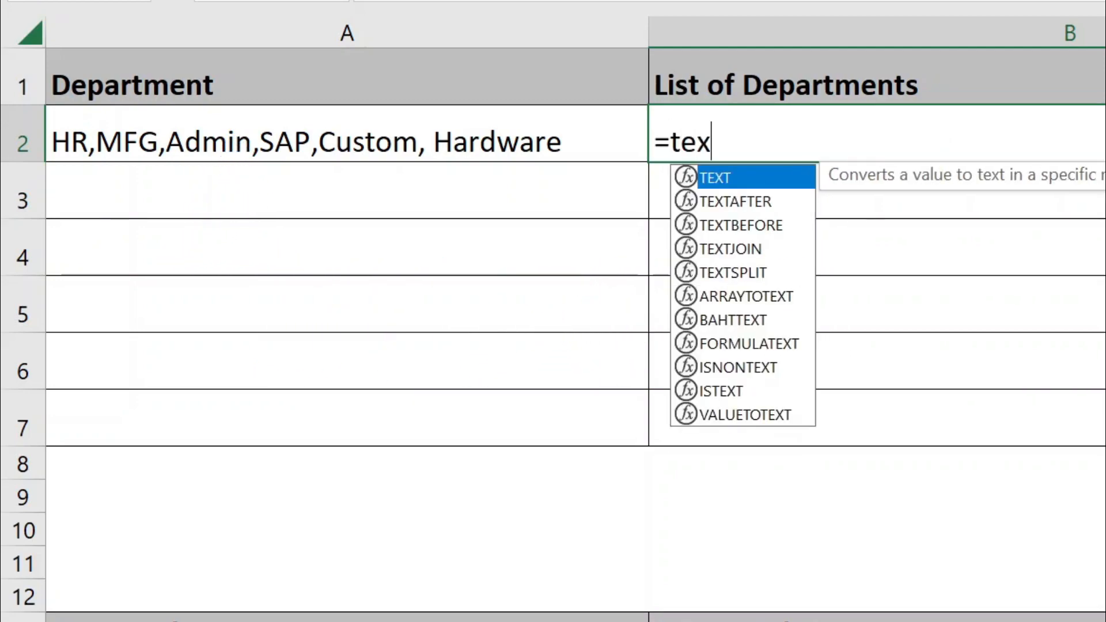
pyautogui.write('tSplit(')
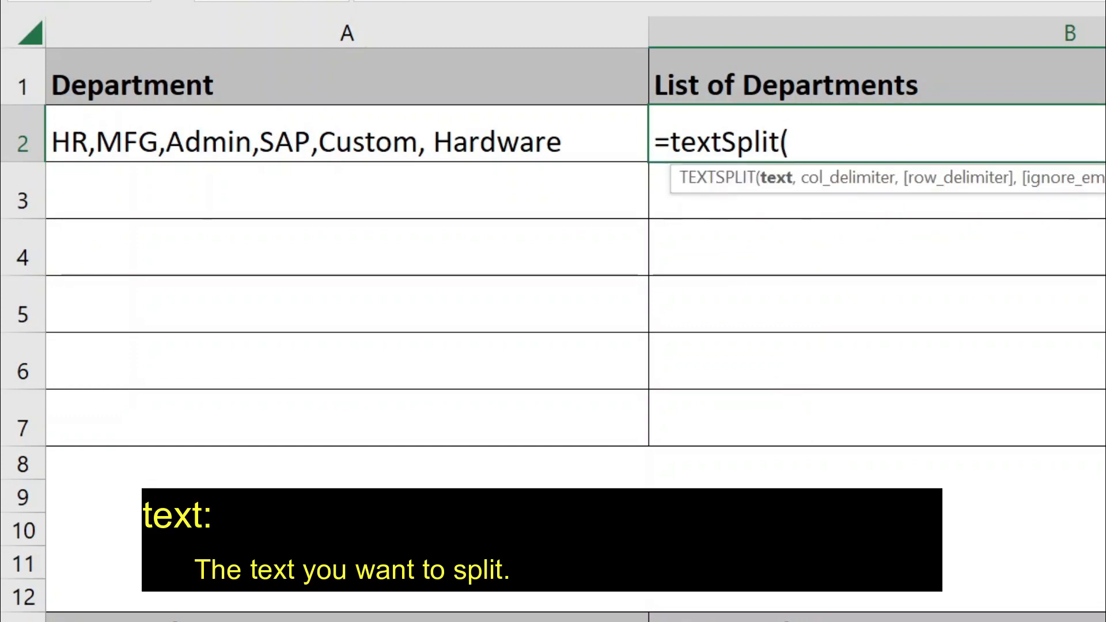
pyautogui.press('Left')
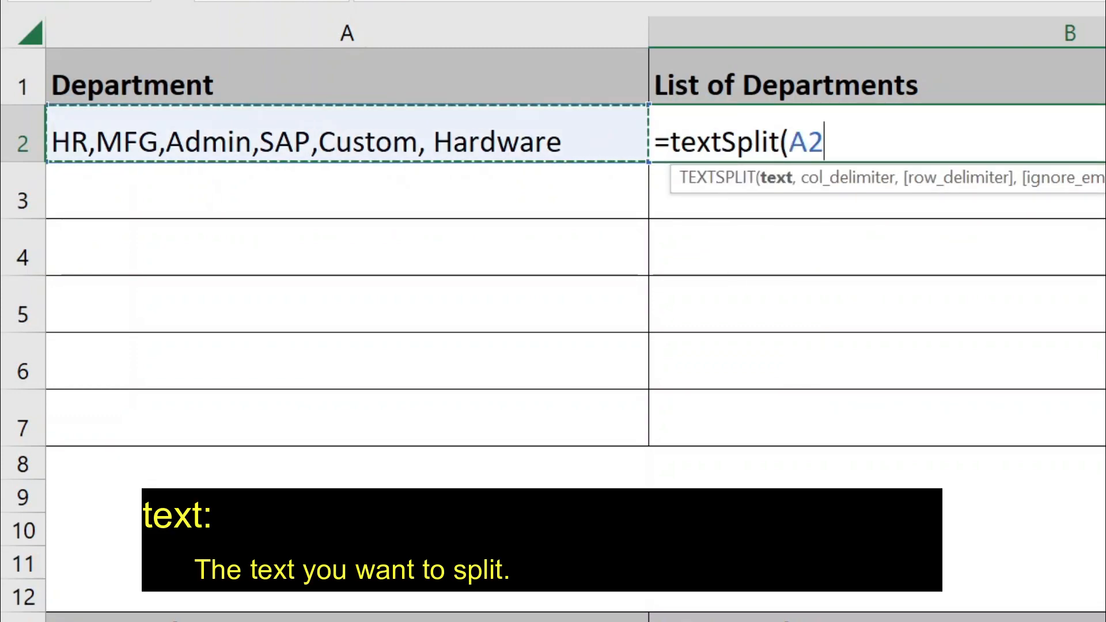
pyautogui.write(',')
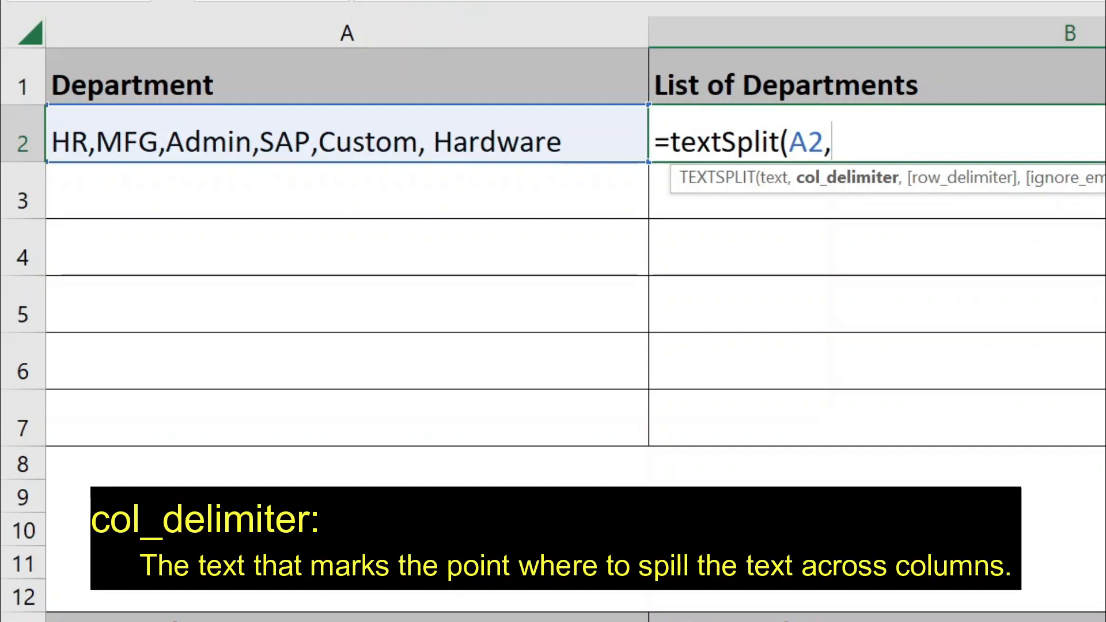
pyautogui.write(',')
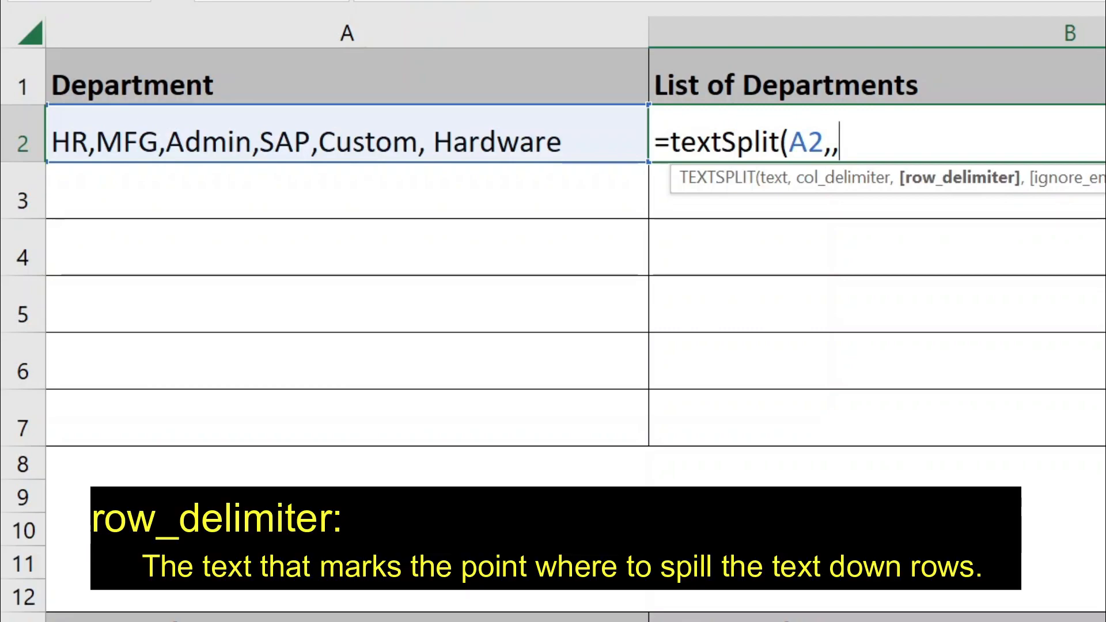
pyautogui.write('","')
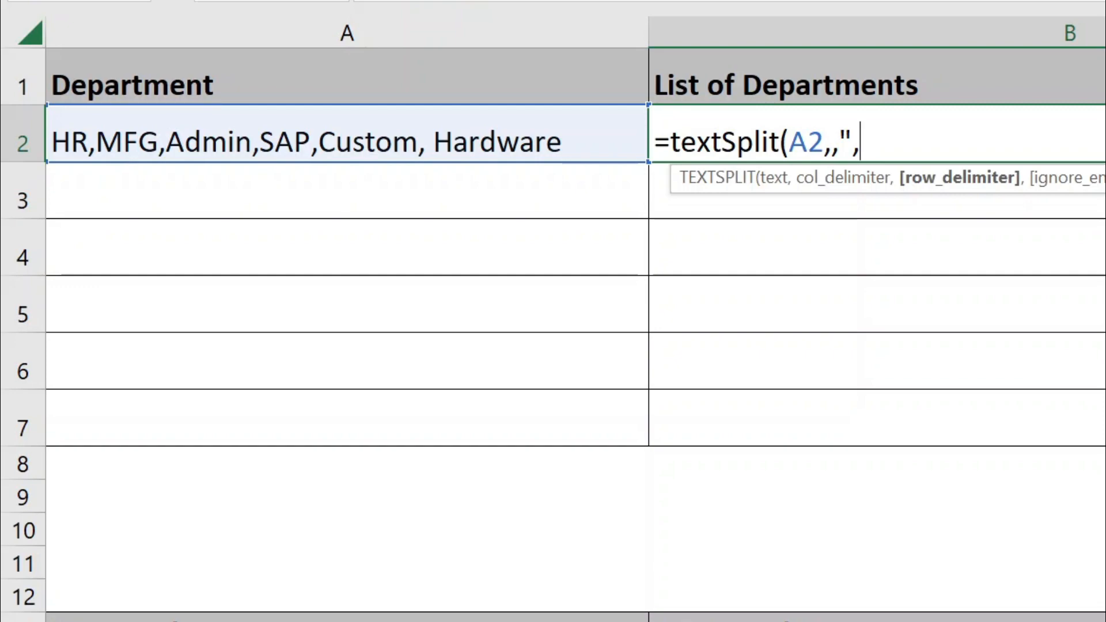
pyautogui.write(')')
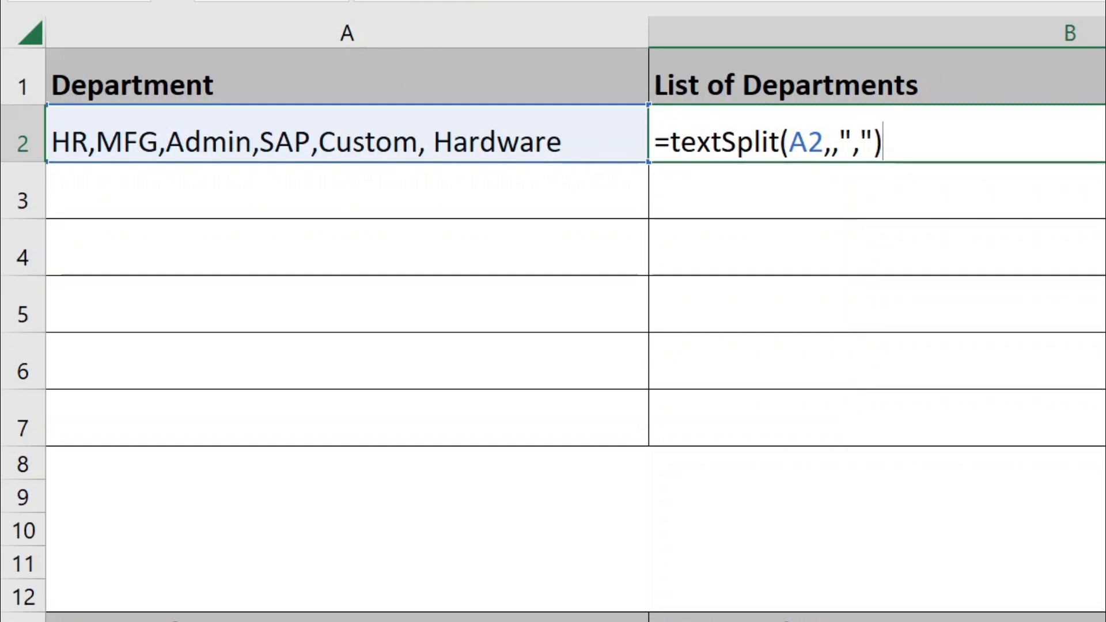
pyautogui.press('Return')
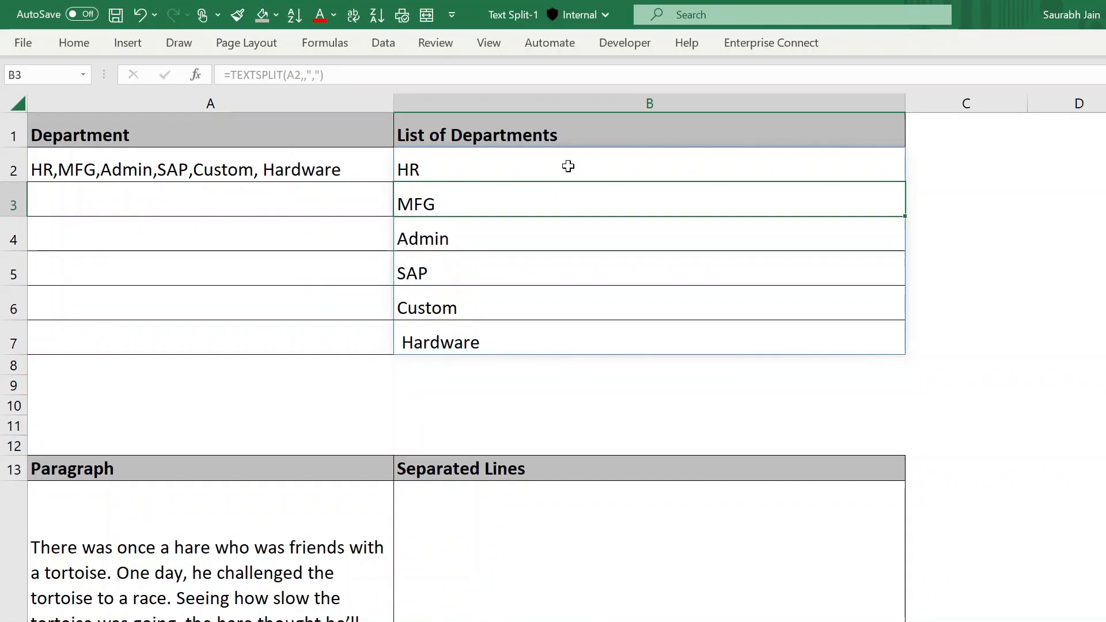
# Enter =textsplit(A14,,".") in cell B14 to split the Paragraph text down rows at each full stop, leaving the column delimiter empty
pyautogui.scroll(-4, 936, 136)
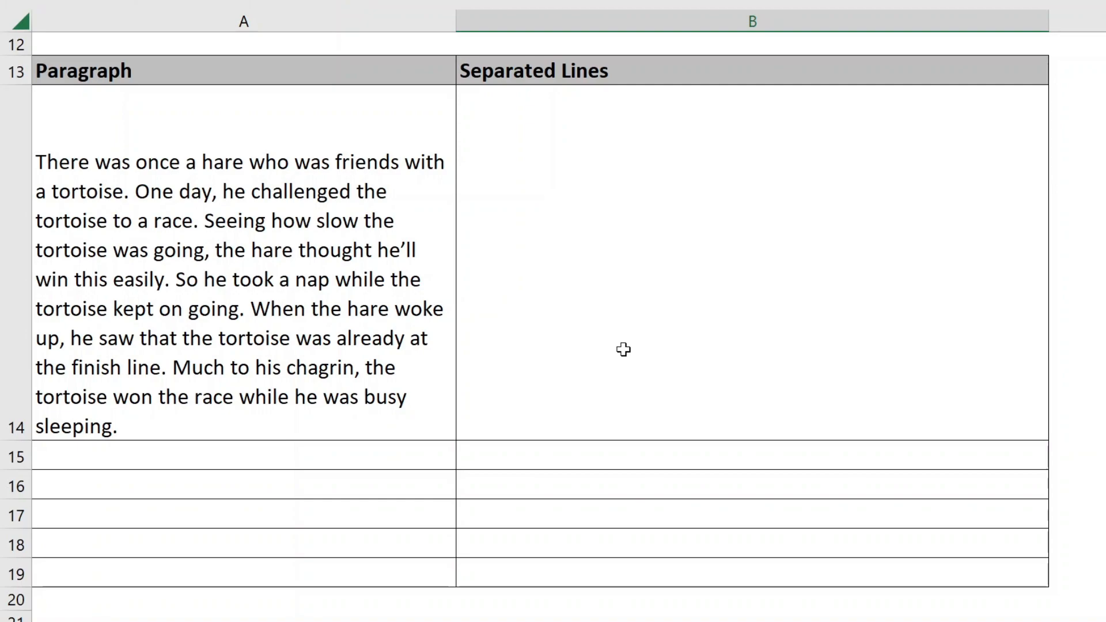
pyautogui.click(623, 350)
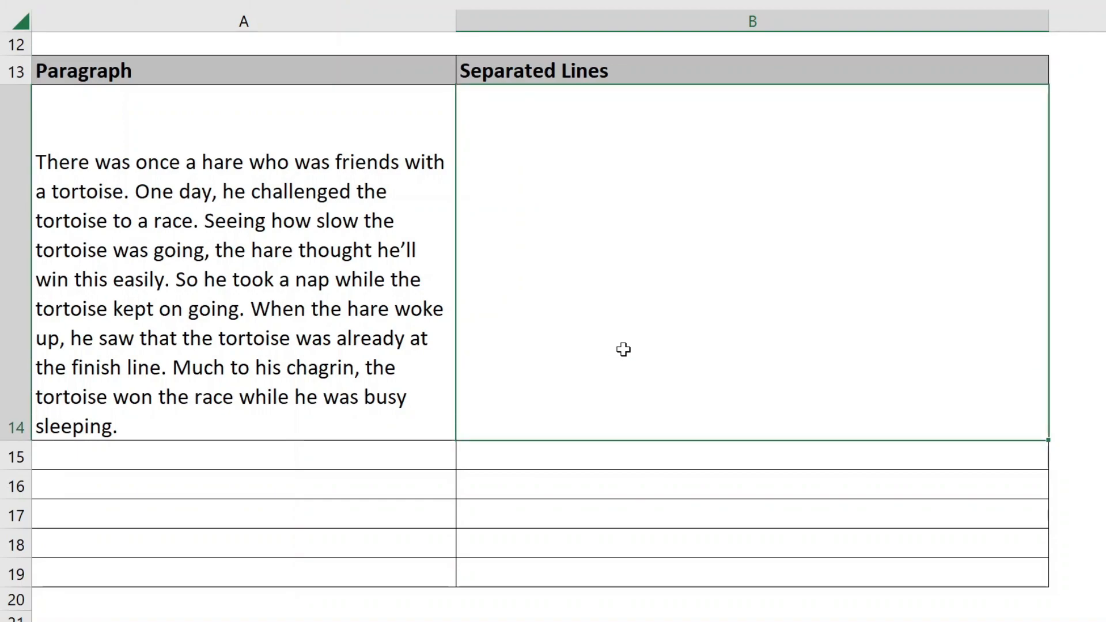
pyautogui.write('=textspli')
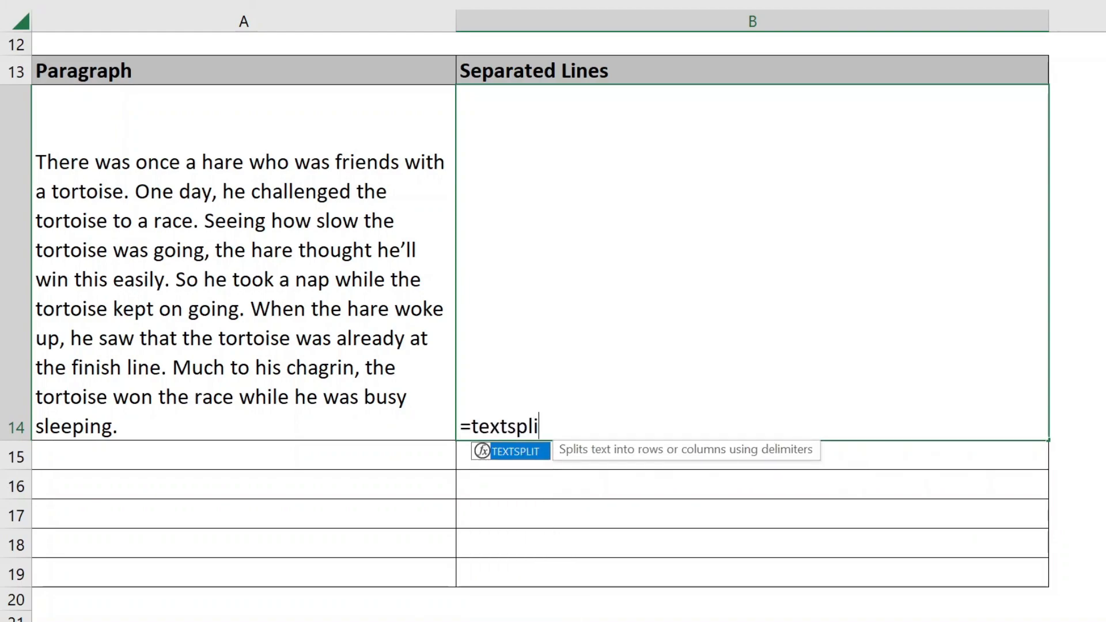
pyautogui.write('t(')
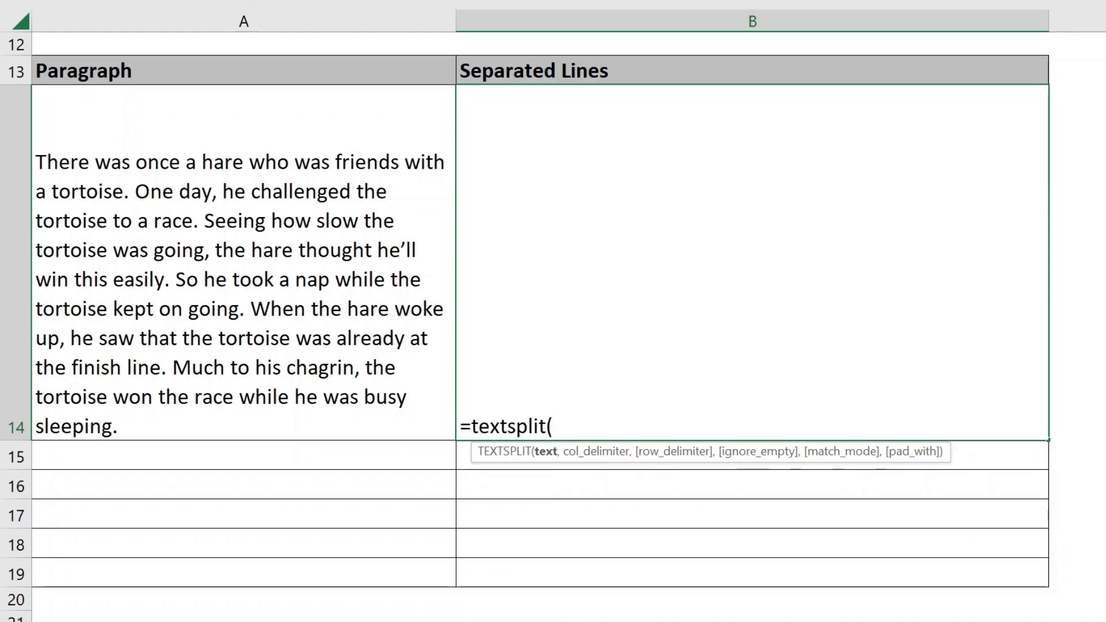
pyautogui.click(334, 284)
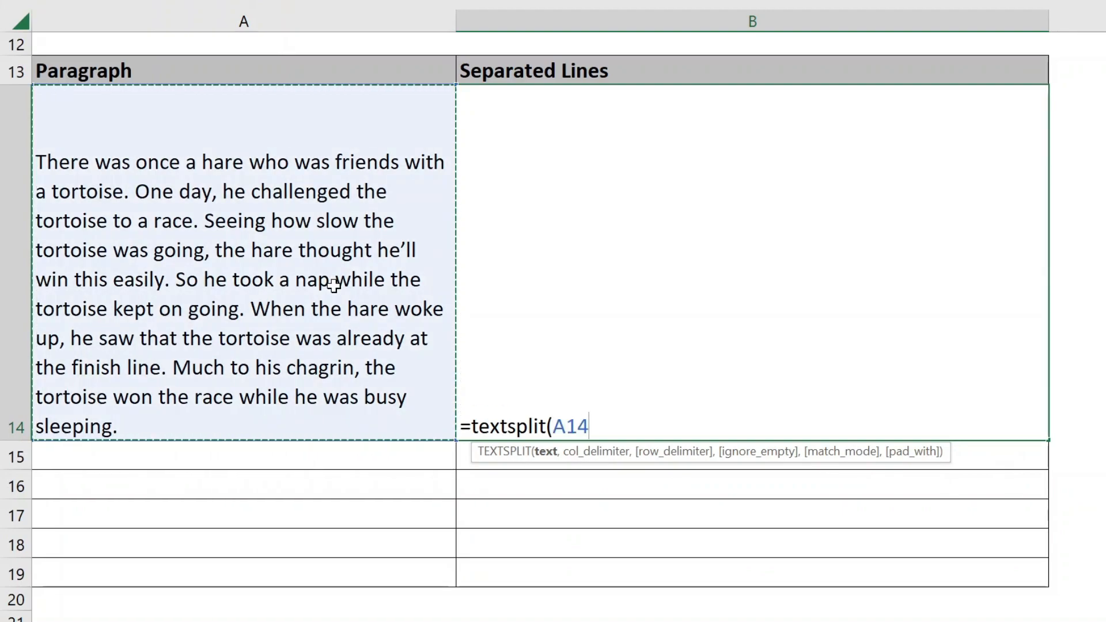
pyautogui.write(',')
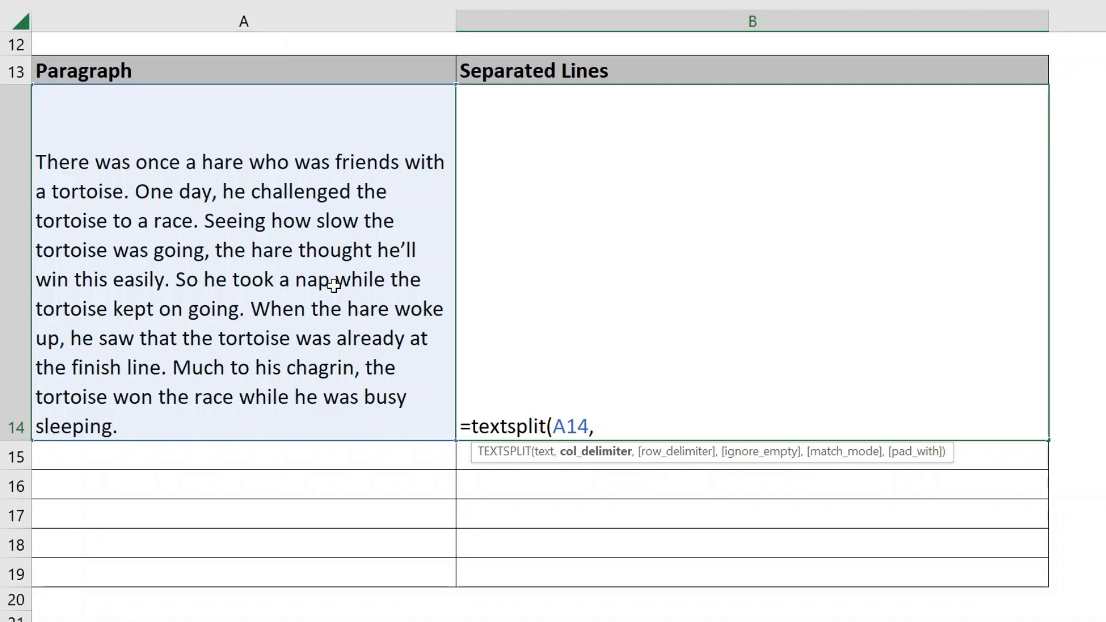
pyautogui.write(',".')
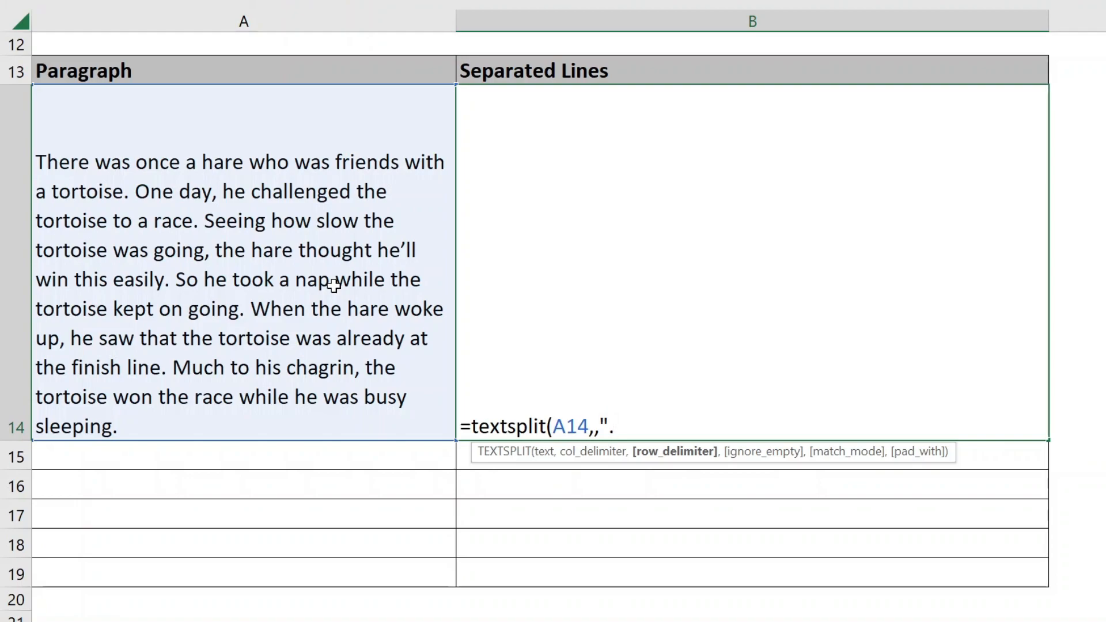
pyautogui.write('")')
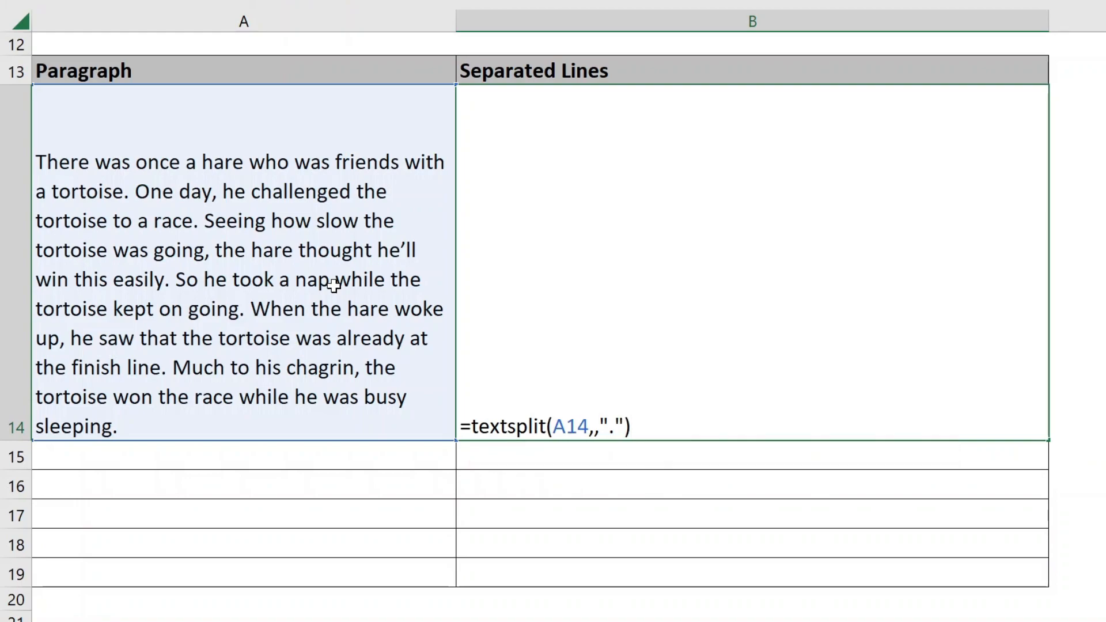
pyautogui.press('Return')
pyautogui.click(600, 406)
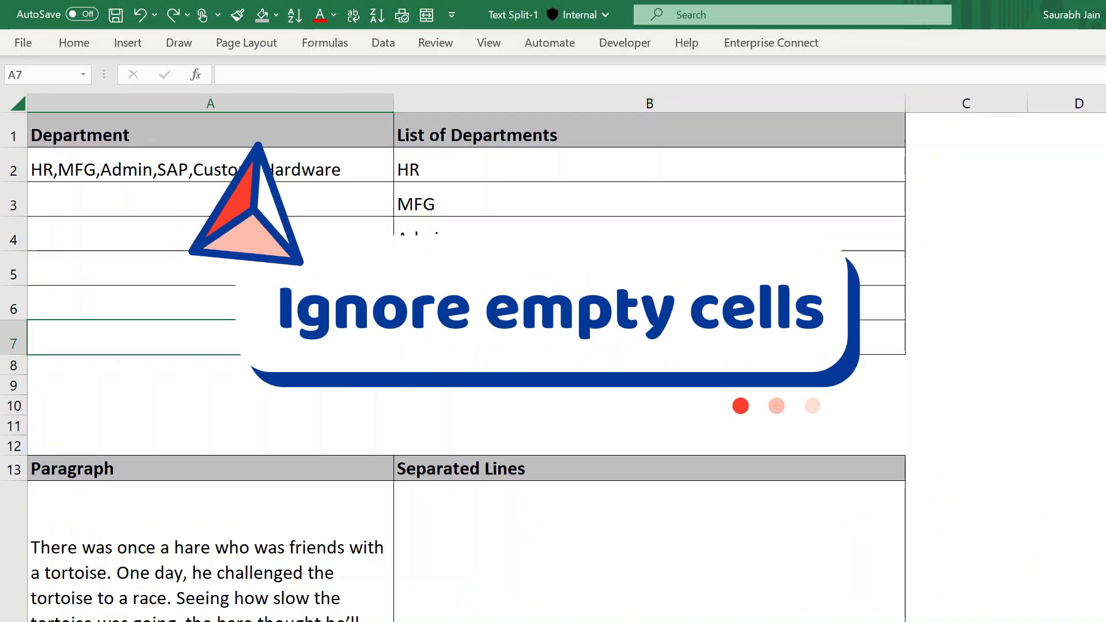
# Remove the word Custom from the Department entry in A2, keeping both commas so it reads HR,MFG,Admin,SAP,, Hardware
pyautogui.click(210, 166)
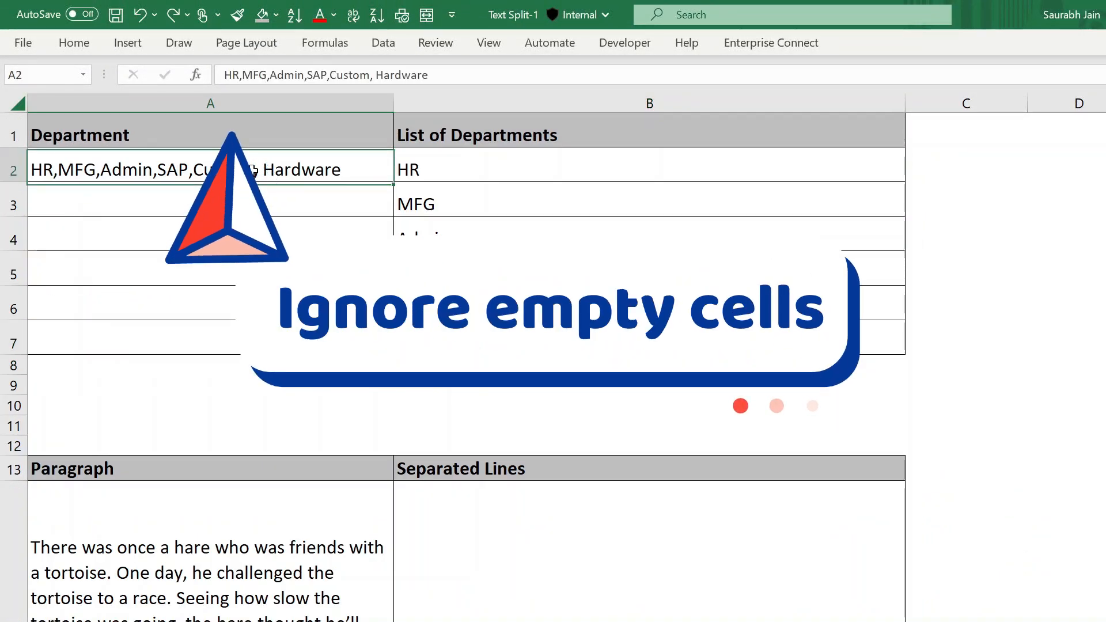
pyautogui.doubleClick(254, 170)
pyautogui.press('BackSpace')
pyautogui.press('BackSpace')
pyautogui.press('BackSpace')
pyautogui.press('BackSpace')
pyautogui.press('BackSpace')
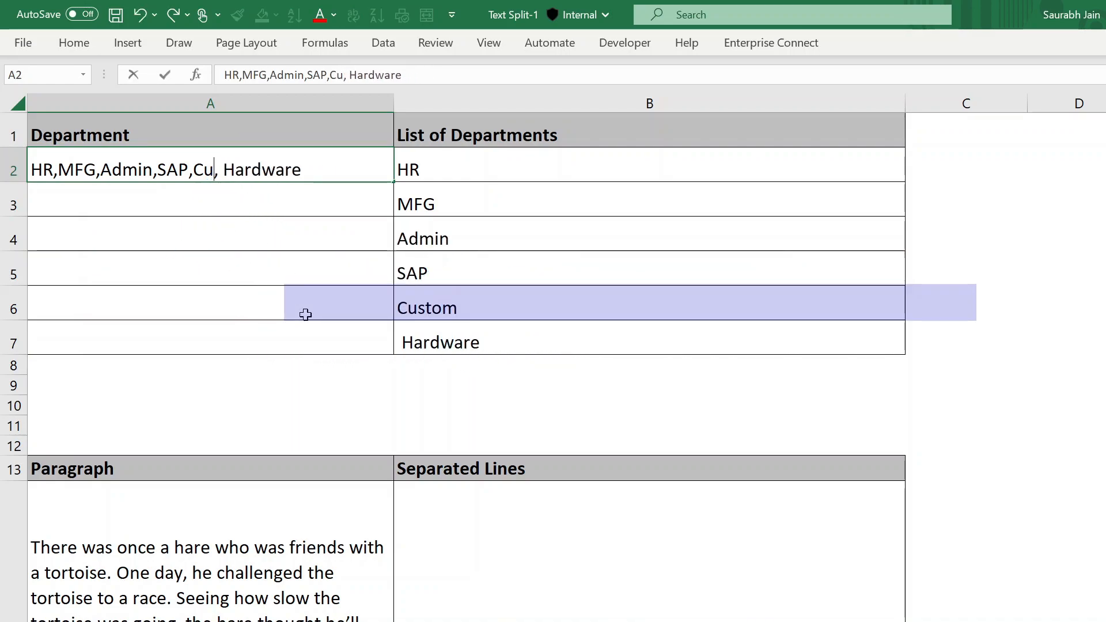
pyautogui.press('BackSpace')
pyautogui.press('Return')
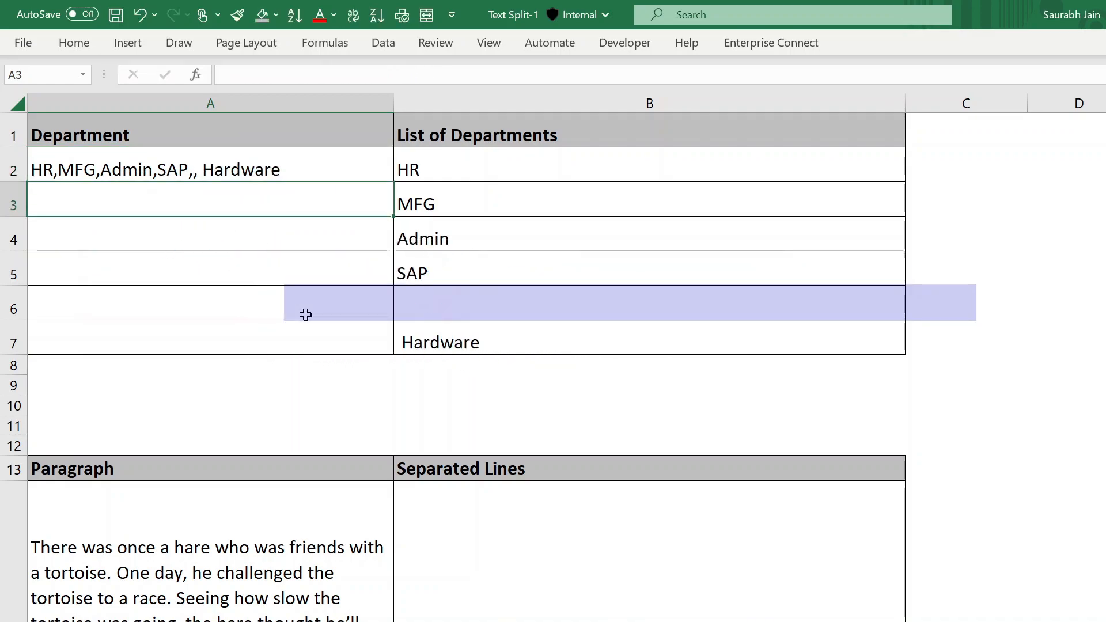
# Examine the List of Departments entries from B2 down to B6 and back up
pyautogui.press('Up')
pyautogui.press('Right')
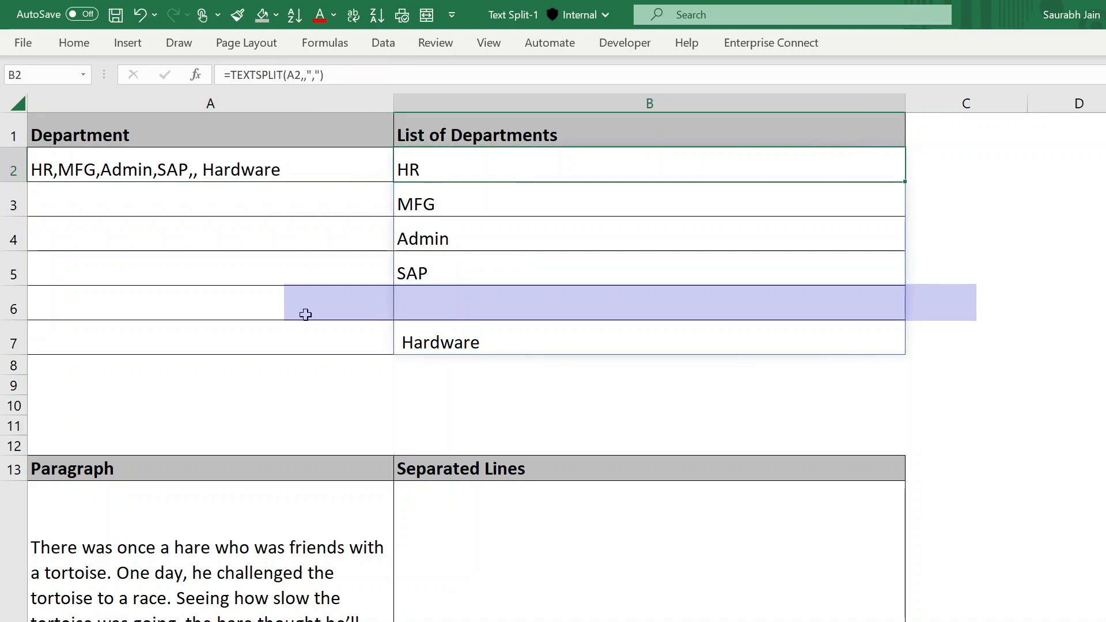
pyautogui.press('Down')
pyautogui.press('Down')
pyautogui.press('Down')
pyautogui.press('Down')
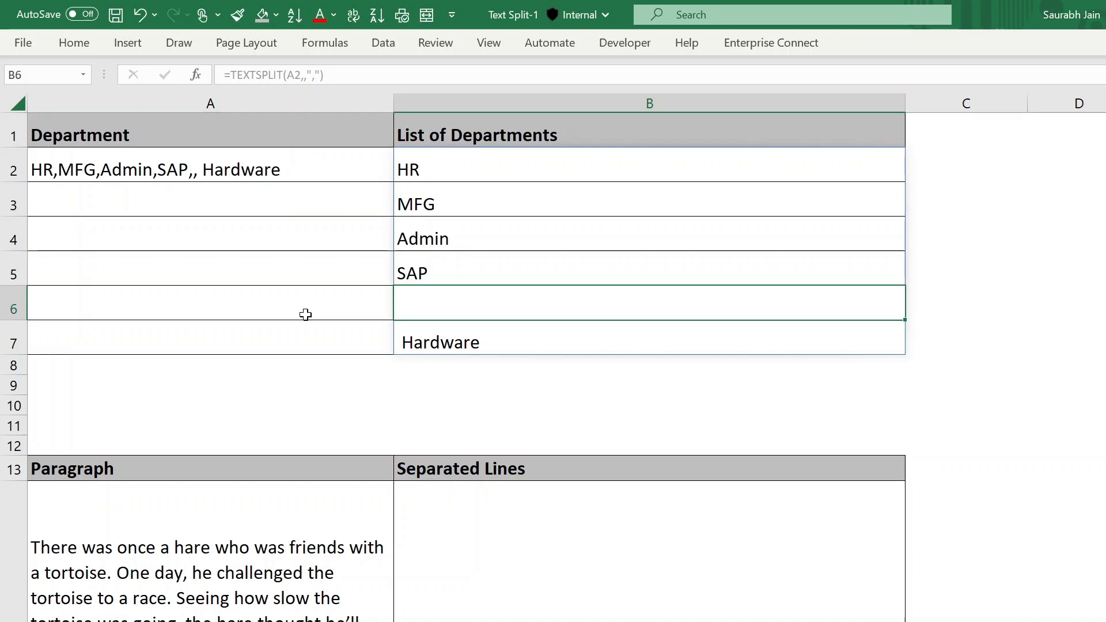
pyautogui.press('Up')
pyautogui.press('Up')
pyautogui.press('Up')
pyautogui.press('Up')
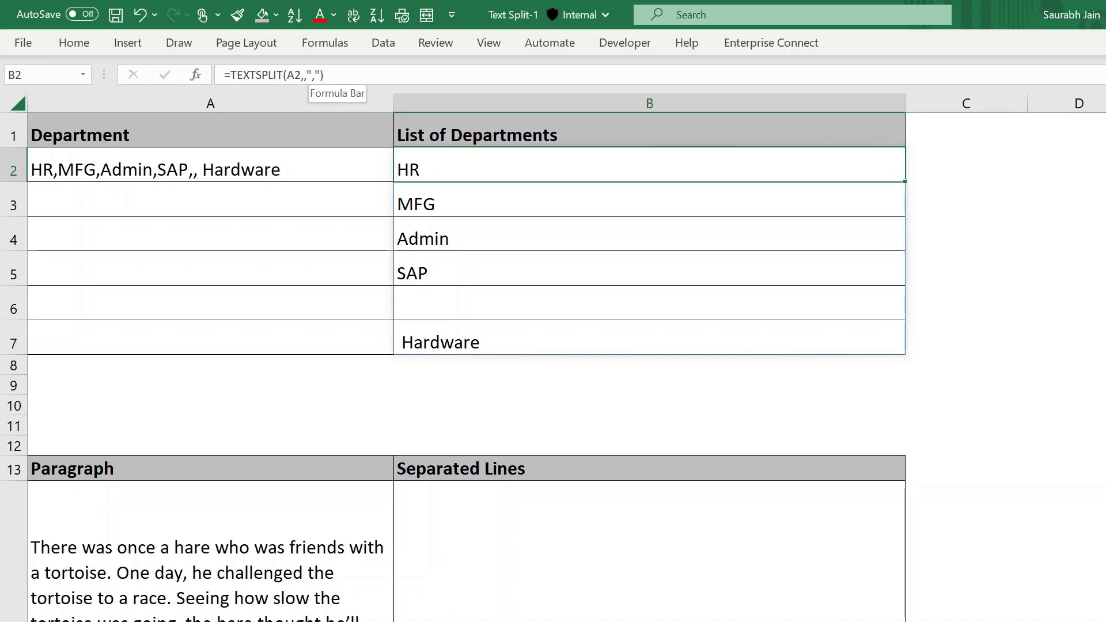
# Add TRUE as the ignore_empty argument to the TEXTSPLIT formula in B2, making it =TEXTSPLIT(A2,,",",TRUE)
pyautogui.click(321, 75)
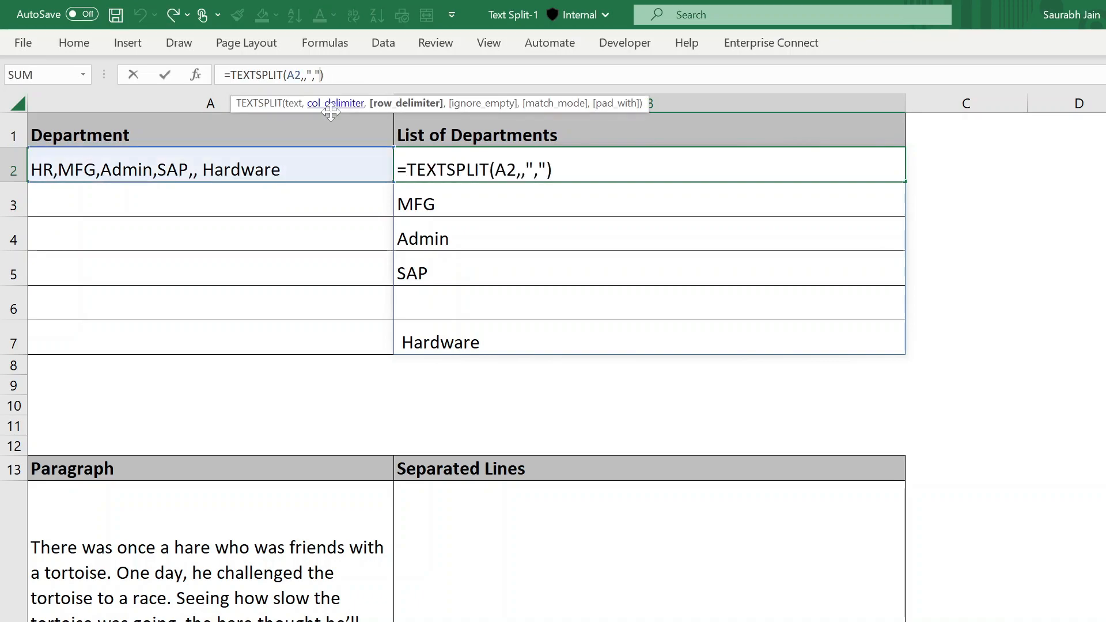
pyautogui.write(',')
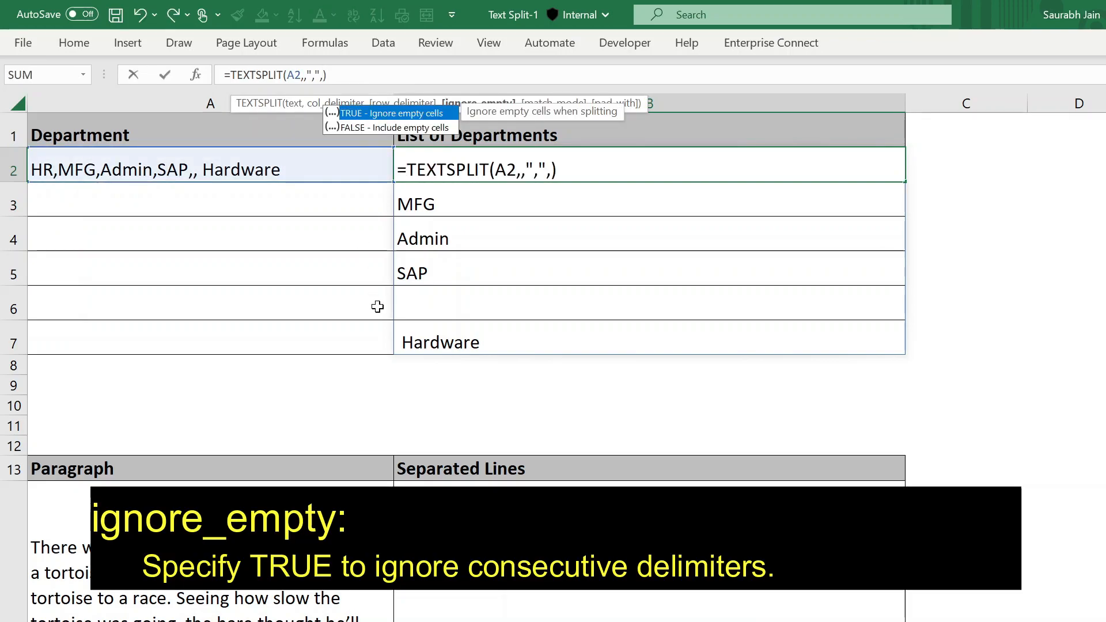
pyautogui.write('TRUE')
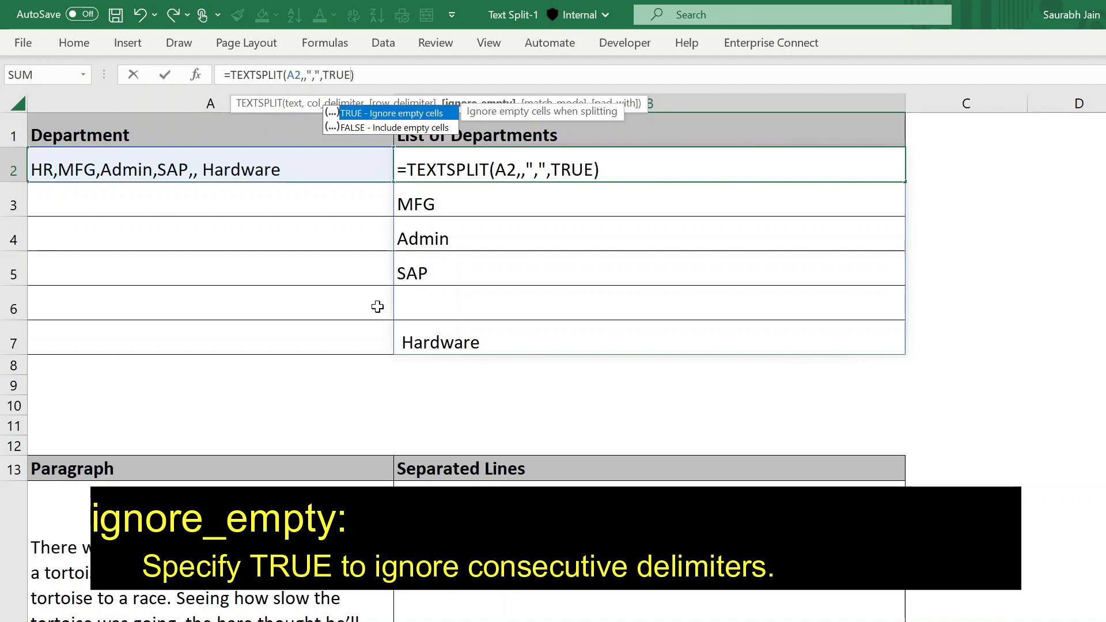
pyautogui.press('Return')
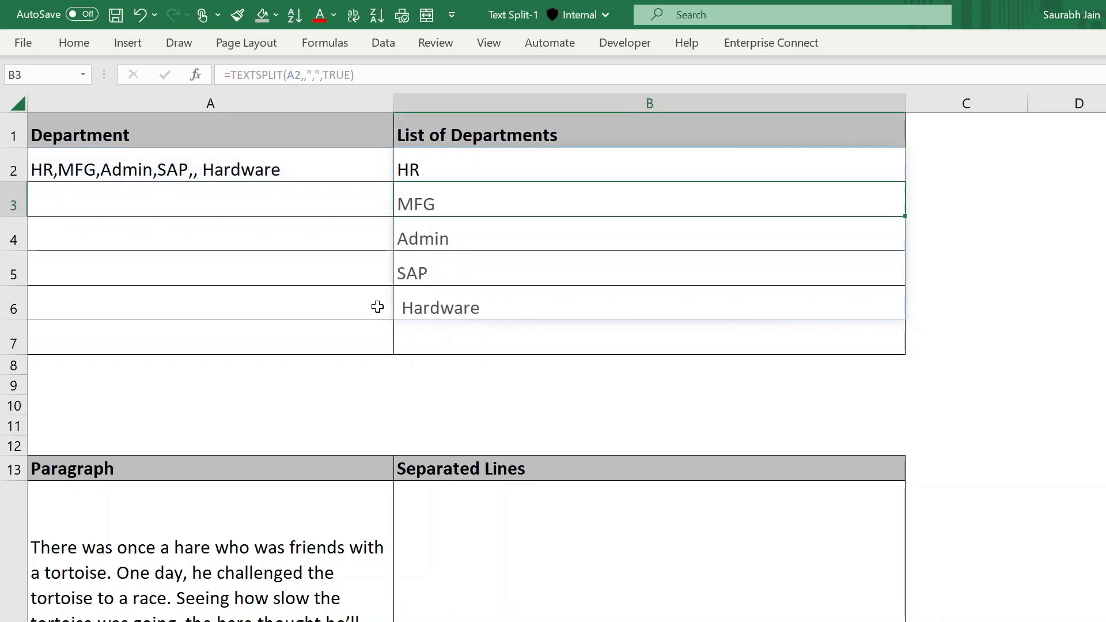
# Check the recalculated department list in column B, going down and up the cells below B2
pyautogui.press('Down')
pyautogui.press('Down')
pyautogui.press('Down')
pyautogui.press('Up')
pyautogui.press('Up')
pyautogui.press('Up')
pyautogui.press('Down')
pyautogui.press('Down')
pyautogui.press('Down')
pyautogui.press('Down')
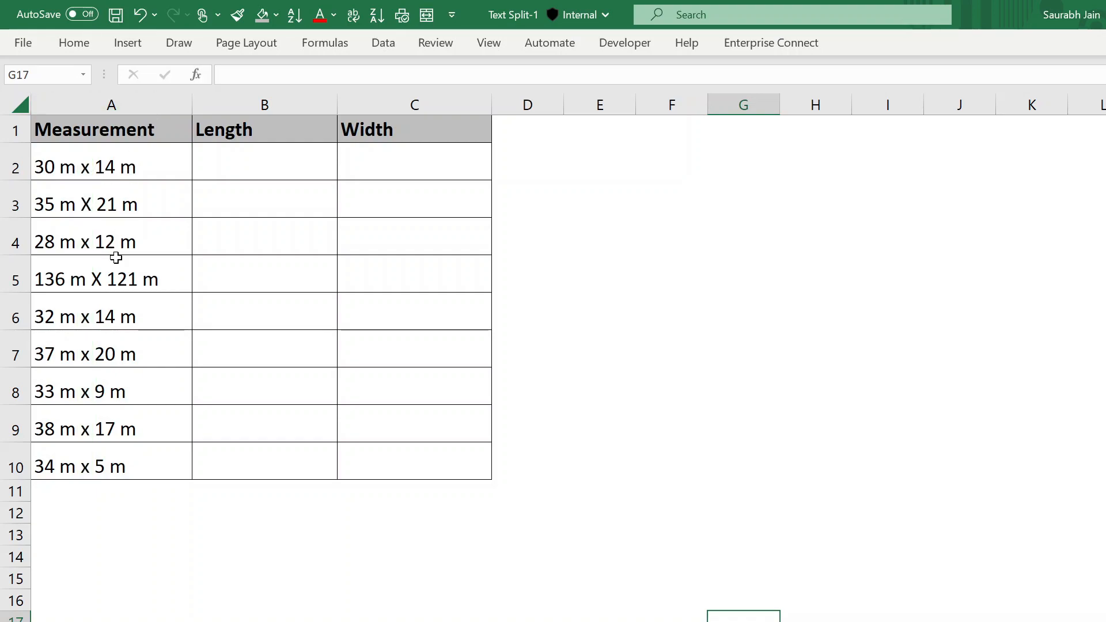
# Enter =textsplit(A2,"x",,,0) in cell B2 to split the first measurement into Length and Width with a case-sensitive match
pyautogui.click(109, 213)
pyautogui.keyDown('ctrl'); pyautogui.click(115, 281); pyautogui.keyUp('ctrl')
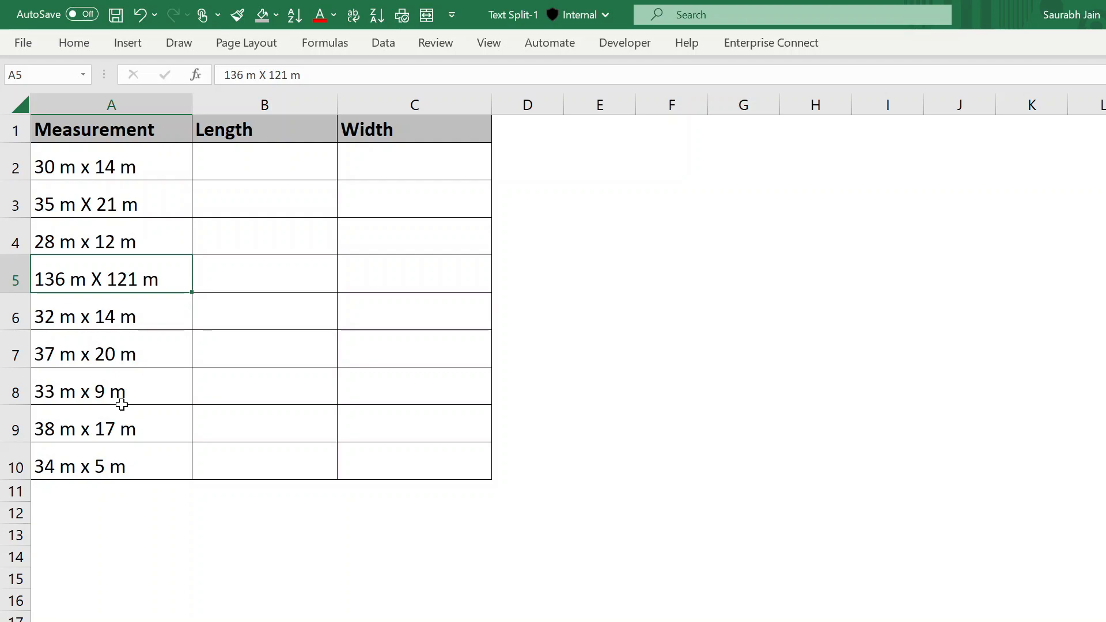
pyautogui.press('Up')
pyautogui.press('Up')
pyautogui.press('Up')
pyautogui.press('Right')
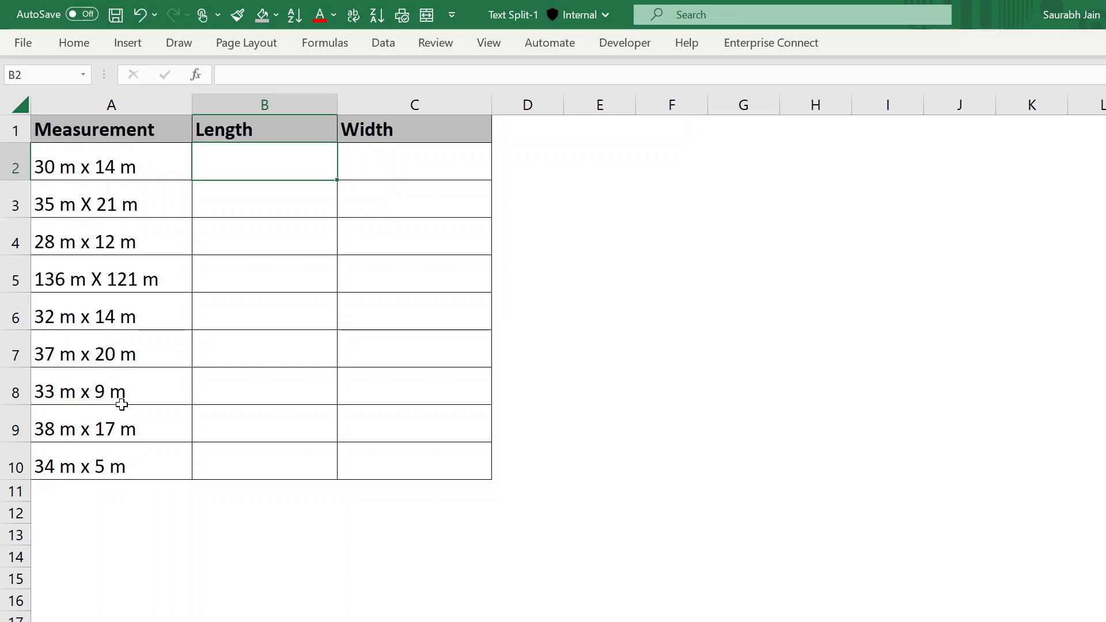
pyautogui.write('=')
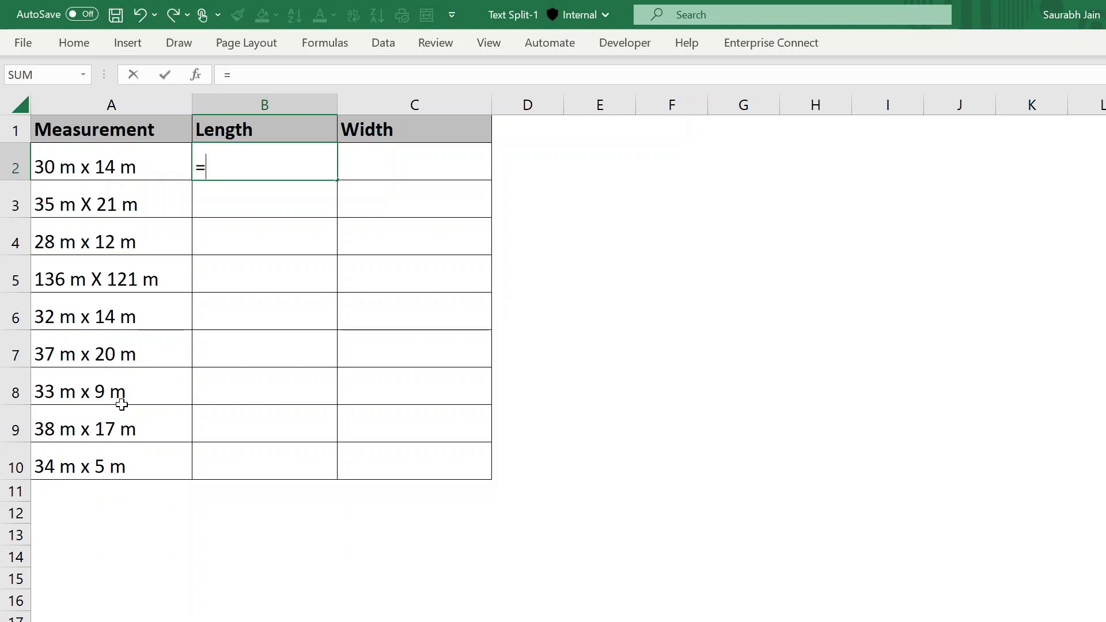
pyautogui.write('text')
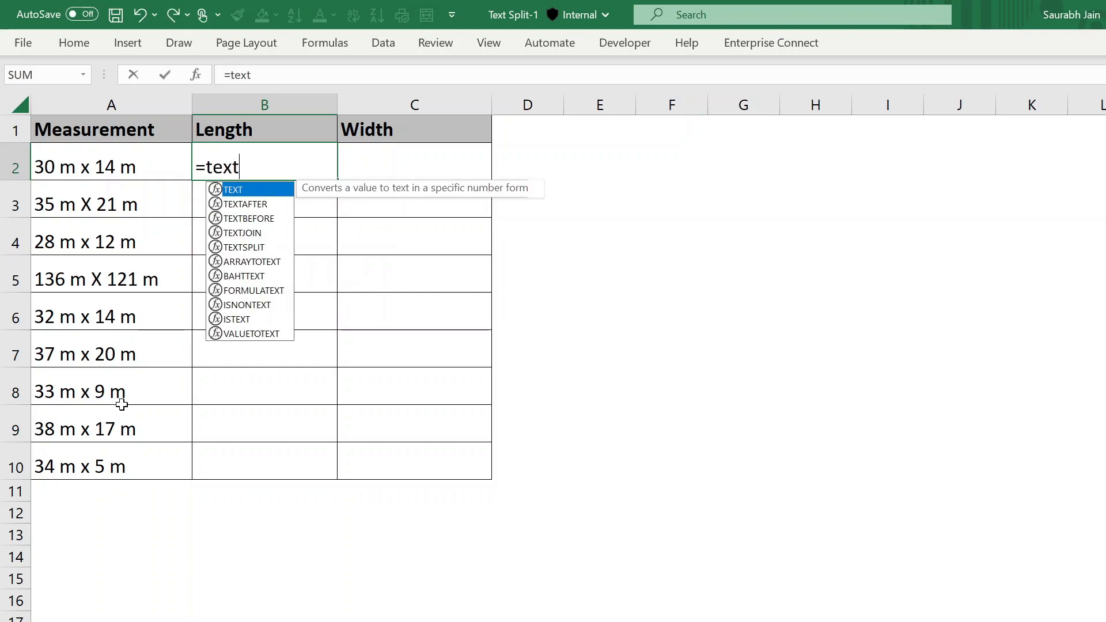
pyautogui.write('split(')
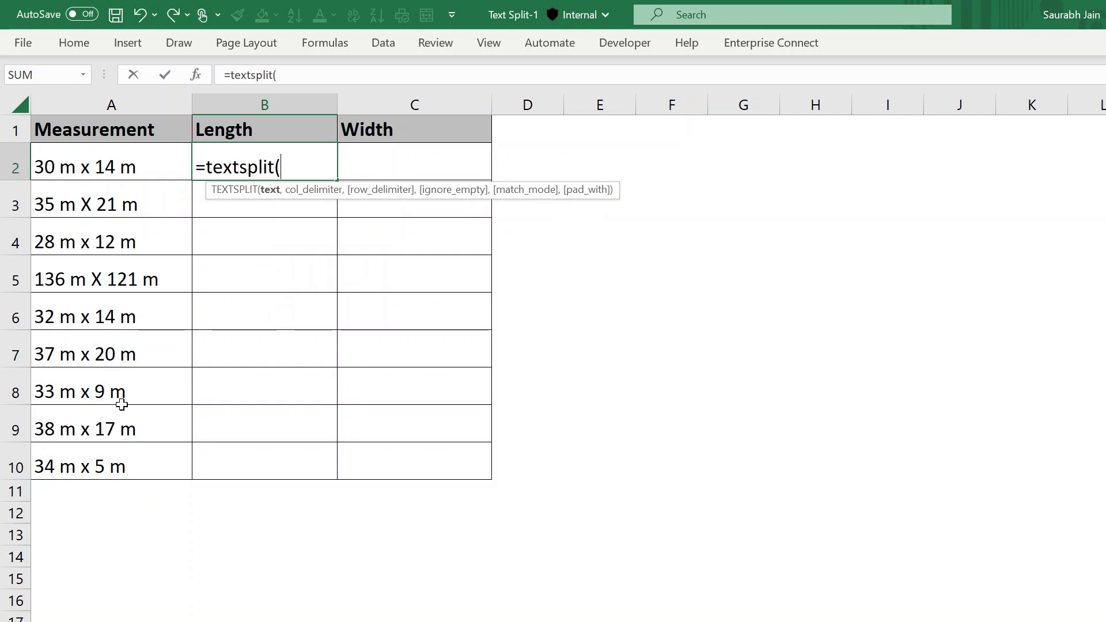
pyautogui.click(112, 168)
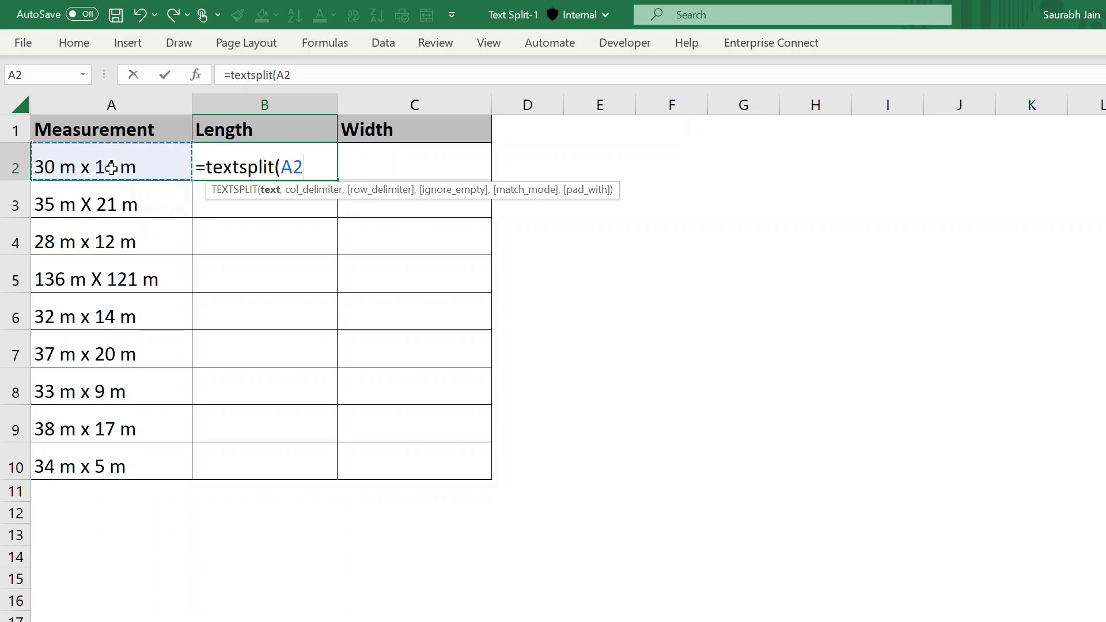
pyautogui.write(',')
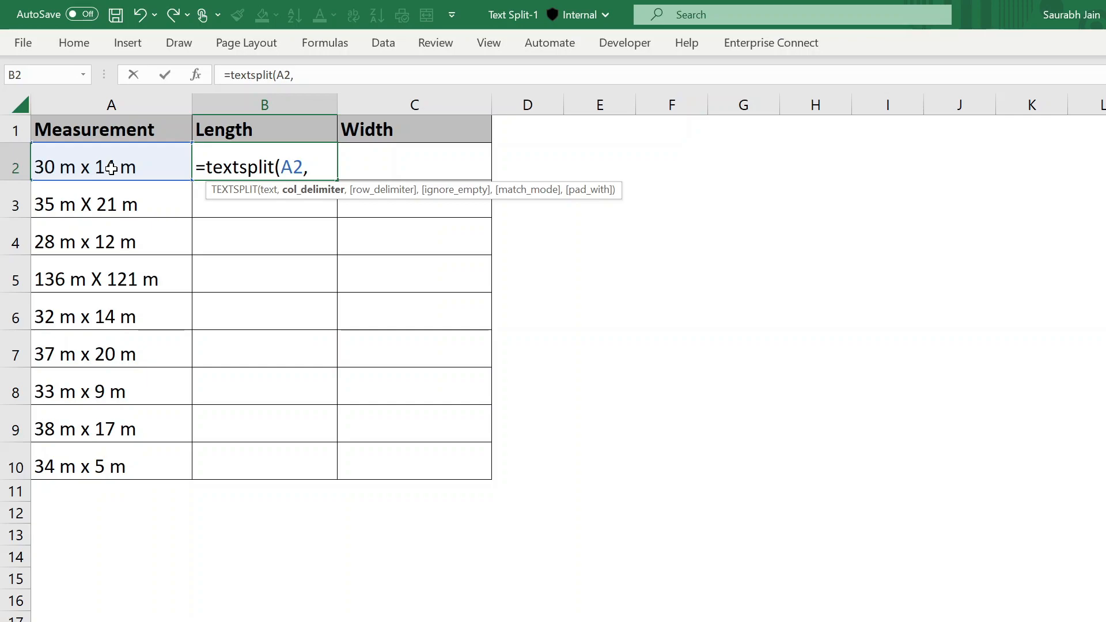
pyautogui.write('"x",,')
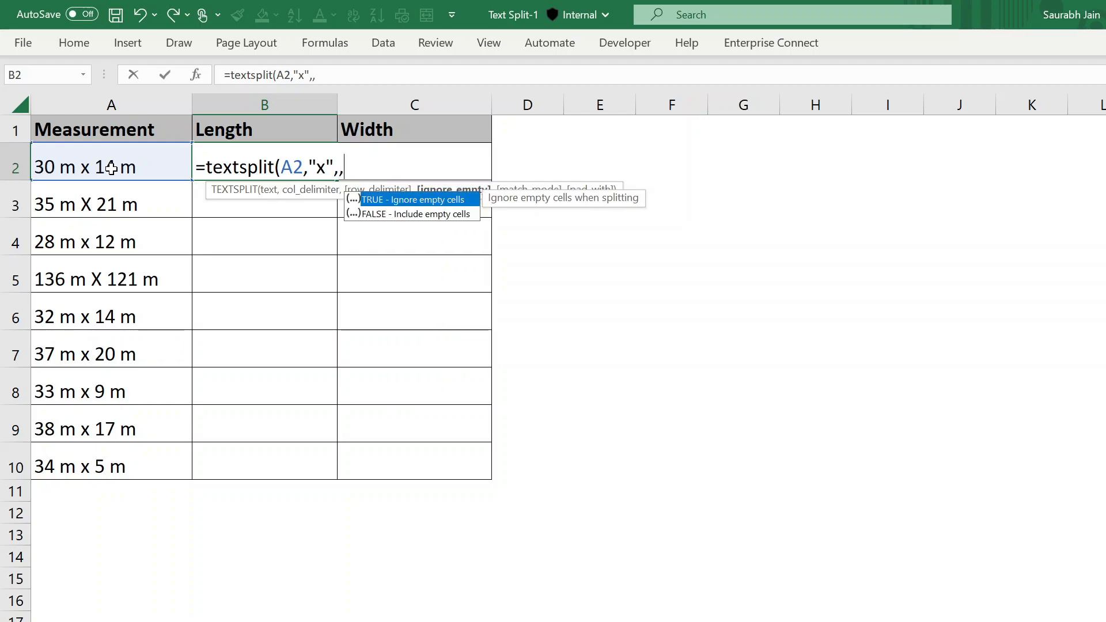
pyautogui.write(',')
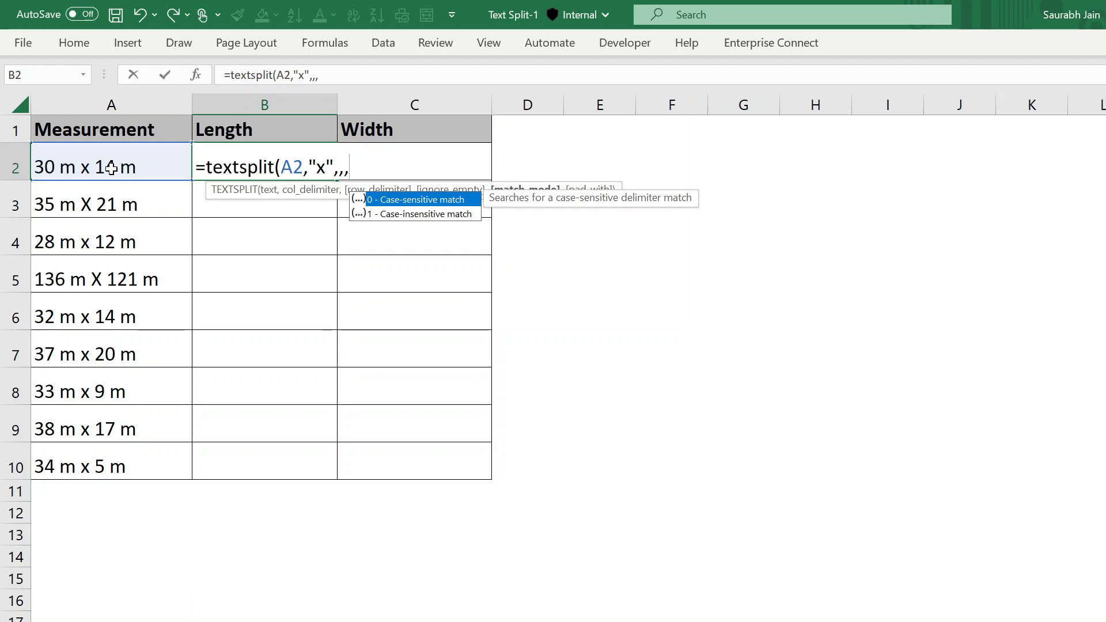
pyautogui.write('0)')
pyautogui.press('Return')
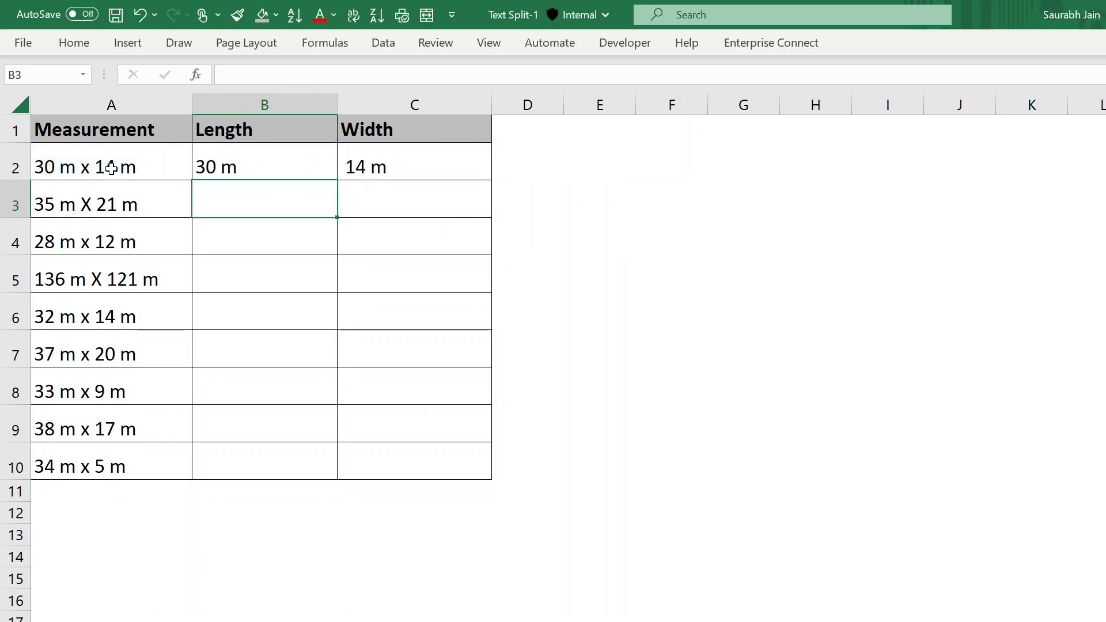
# Copy the measurement-splitting formula from B2 down to the remaining Length cells, B3 to B10
pyautogui.click(289, 161)
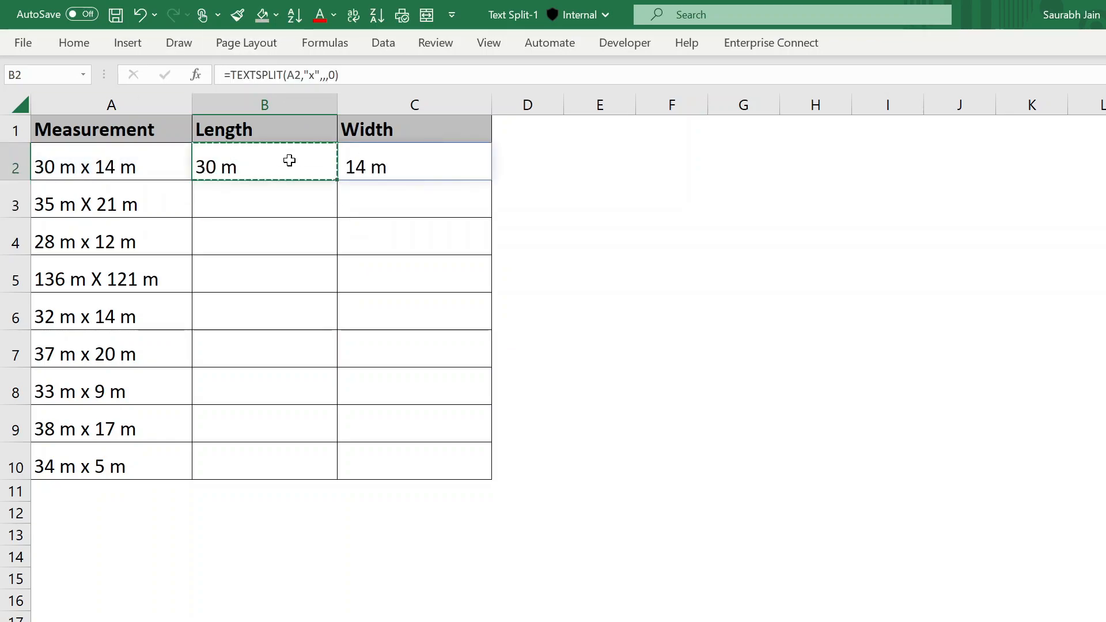
pyautogui.hotkey('ctrl', 'c')
pyautogui.press('Down')
pyautogui.hotkey('shift', 'Down')
pyautogui.hotkey('shift', 'Down')
pyautogui.hotkey('shift', 'Down')
pyautogui.hotkey('shift', 'Down')
pyautogui.hotkey('shift', 'Down')
pyautogui.hotkey('shift', 'Down')
pyautogui.hotkey('shift', 'Down')
pyautogui.hotkey('shift', 'Down')
pyautogui.hotkey('shift', 'Down')
pyautogui.hotkey('shift', 'Up')
pyautogui.hotkey('shift', 'Up')
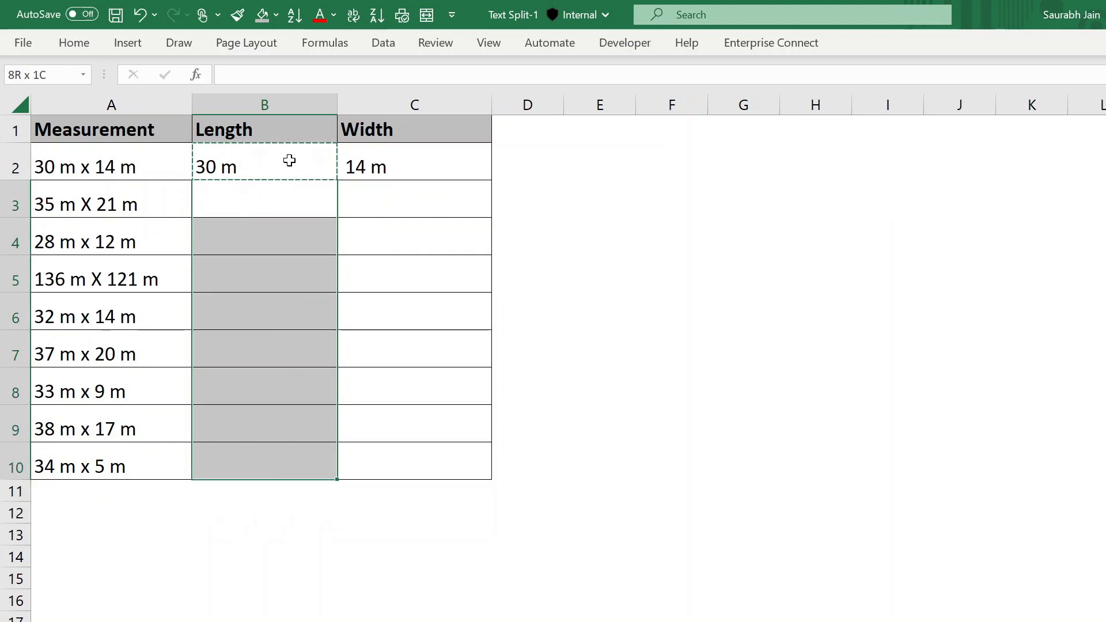
pyautogui.press('Return')
# Compare the Measurement and Length entries in rows 3 and 5, where the separator is a capital X
pyautogui.press('Left')
pyautogui.press('Right')
pyautogui.press('Left')
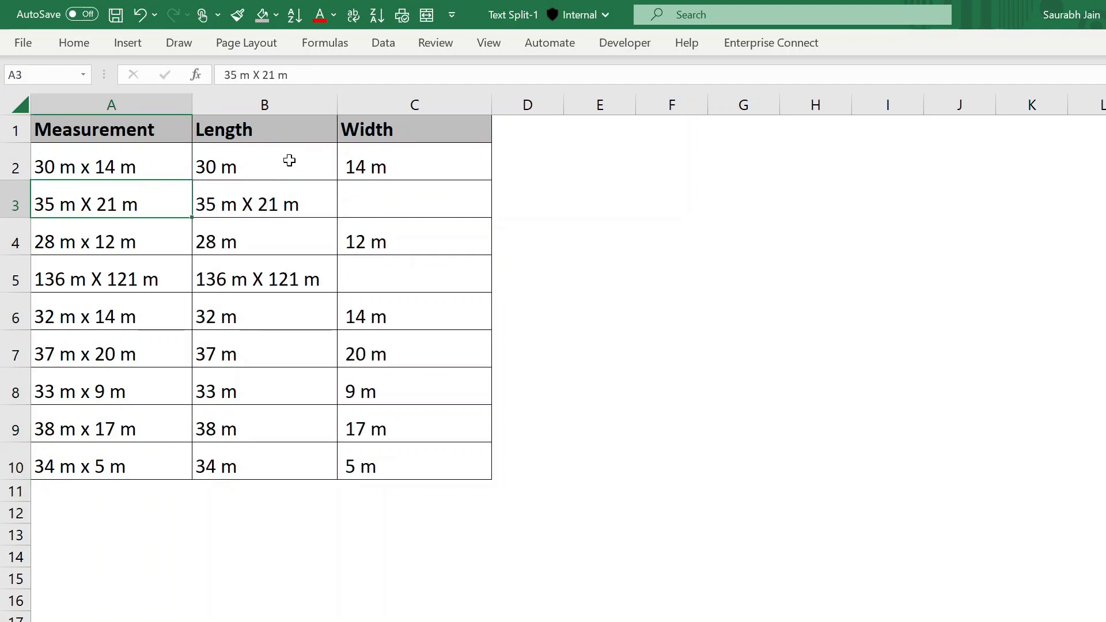
pyautogui.press('Down')
pyautogui.press('Down')
pyautogui.press('Right')
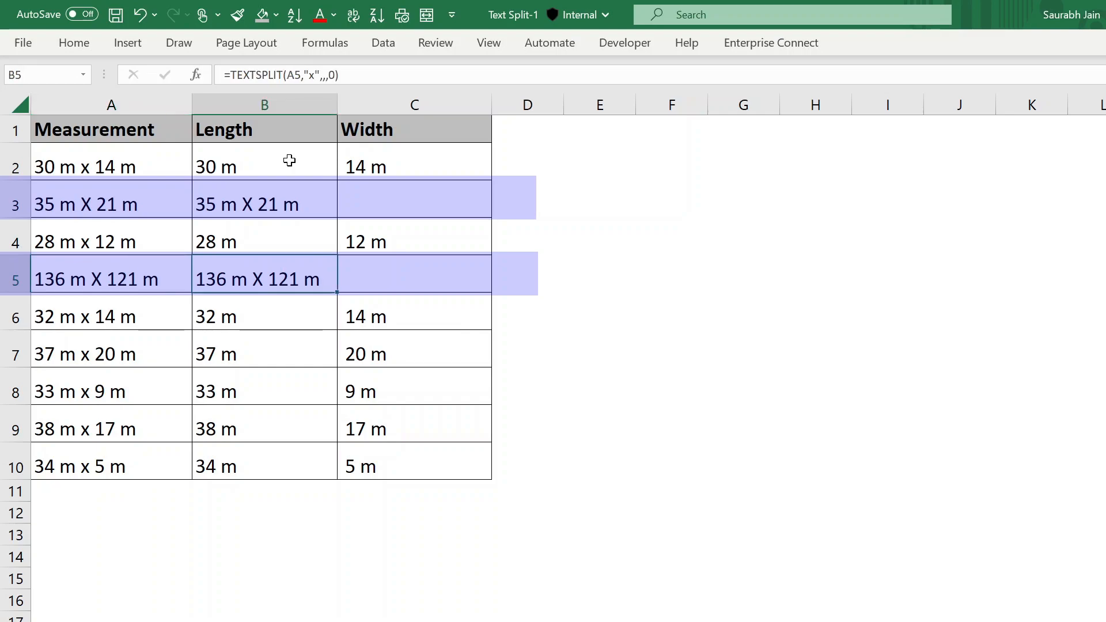
pyautogui.press('Up')
pyautogui.press('Up')
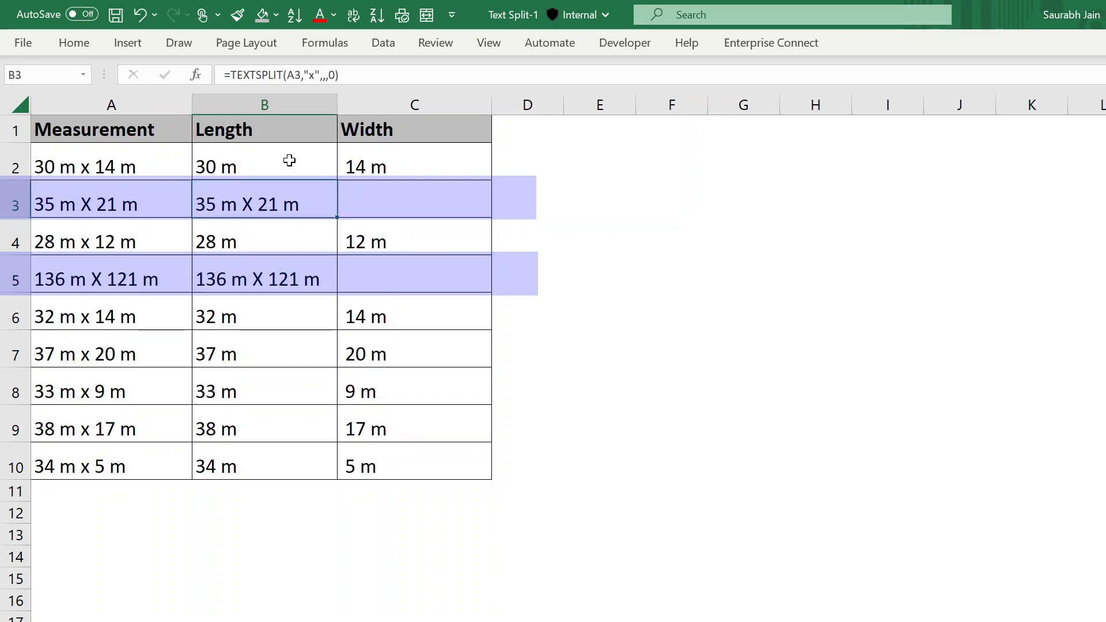
# Change the match_mode argument of the TEXTSPLIT formula in B2 to 1 for a case-insensitive match
pyautogui.press('Down')
pyautogui.press('Down')
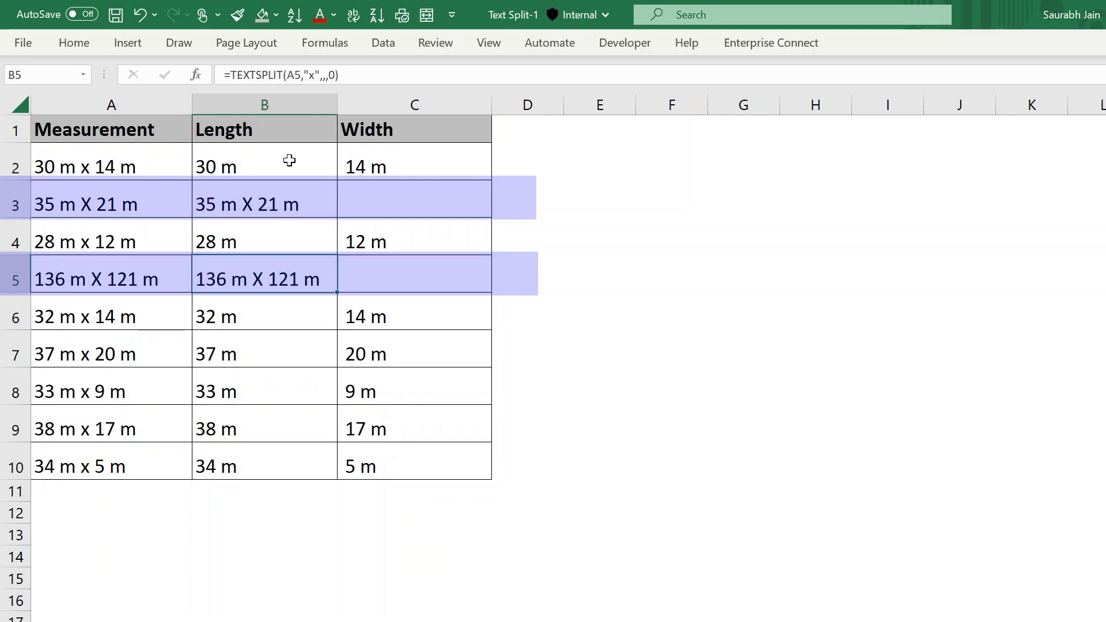
pyautogui.press('Up')
pyautogui.press('Up')
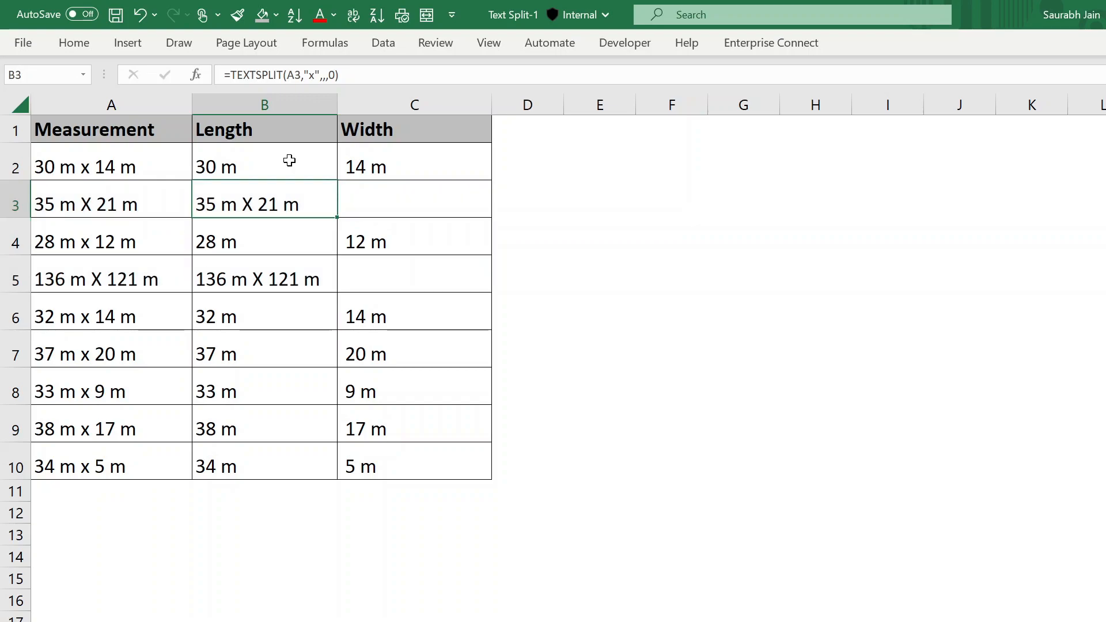
pyautogui.press('Up')
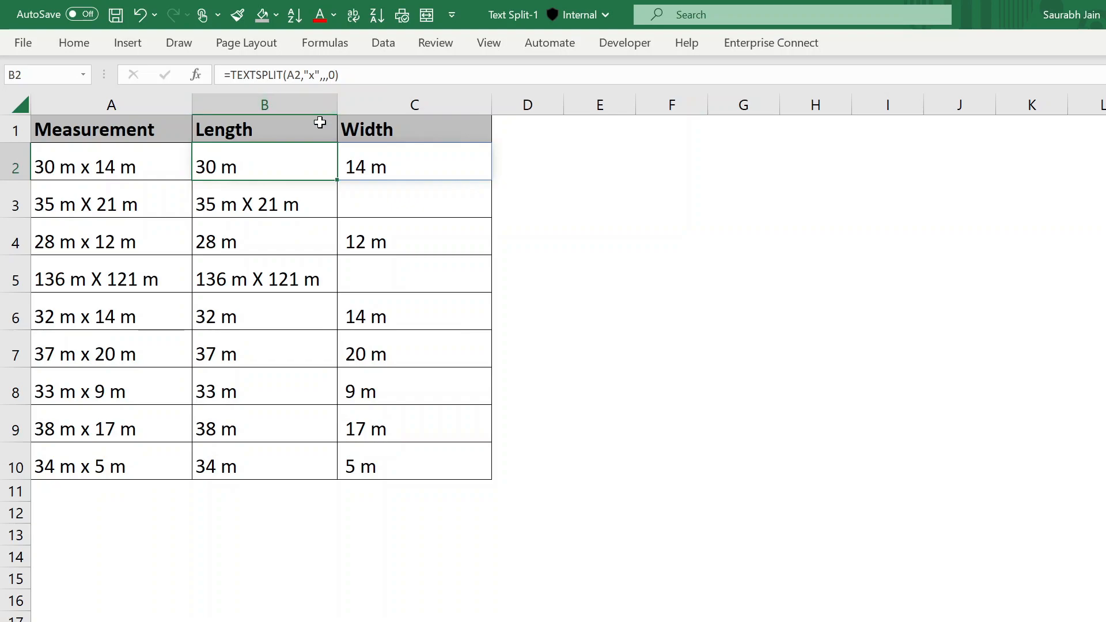
pyautogui.press('F2')
pyautogui.press('Left')
pyautogui.press('BackSpace')
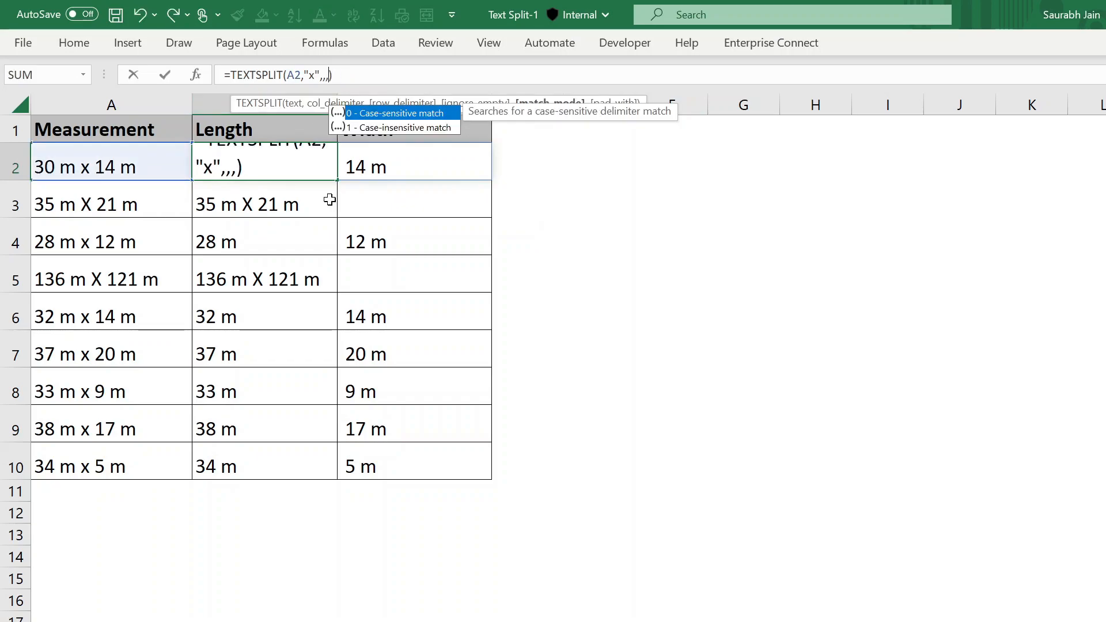
pyautogui.write('1')
pyautogui.press('Return')
# Copy the case-insensitive formula from B2 over the other Length cells, B3 to B10
pyautogui.click(311, 166)
pyautogui.hotkey('ctrl', 'c')
pyautogui.press('Down')
pyautogui.hotkey('ctrl', 'shift', 'Down')
pyautogui.hotkey('ctrl', 'v')
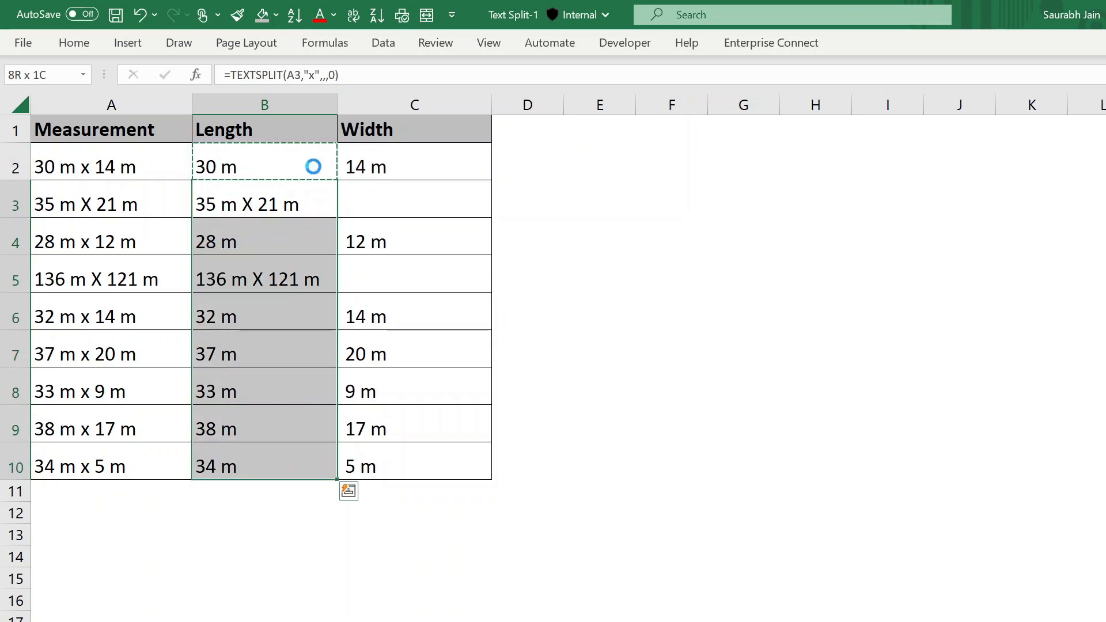
pyautogui.press('Return')
# Check the recalculated Length and Width entries, going down to row 10 and back up column B
pyautogui.press('Down')
pyautogui.press('Down')
pyautogui.press('Down')
pyautogui.press('Down')
pyautogui.press('Down')
pyautogui.press('Down')
pyautogui.press('Down')
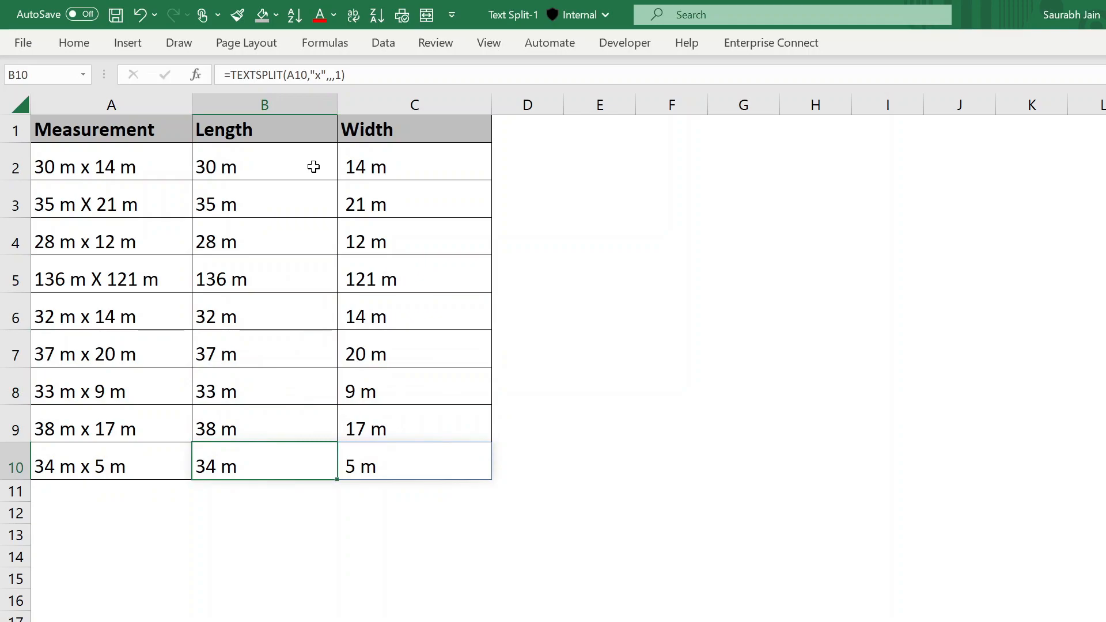
pyautogui.press('Up')
pyautogui.press('Up')
pyautogui.press('Up')
pyautogui.press('Up')
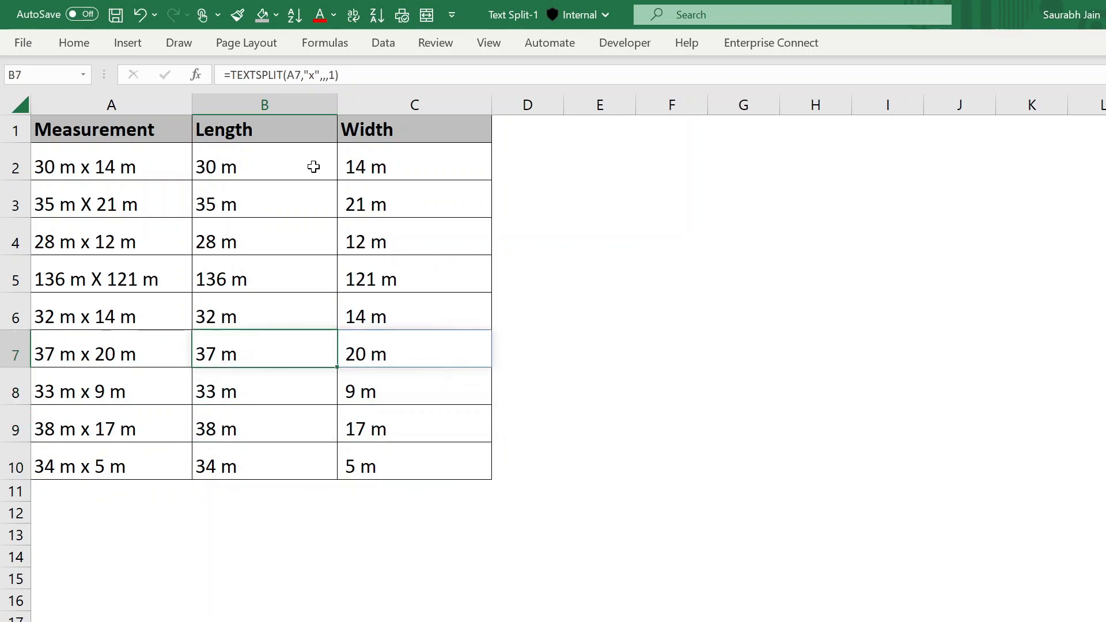
pyautogui.press('Up')
pyautogui.press('Up')
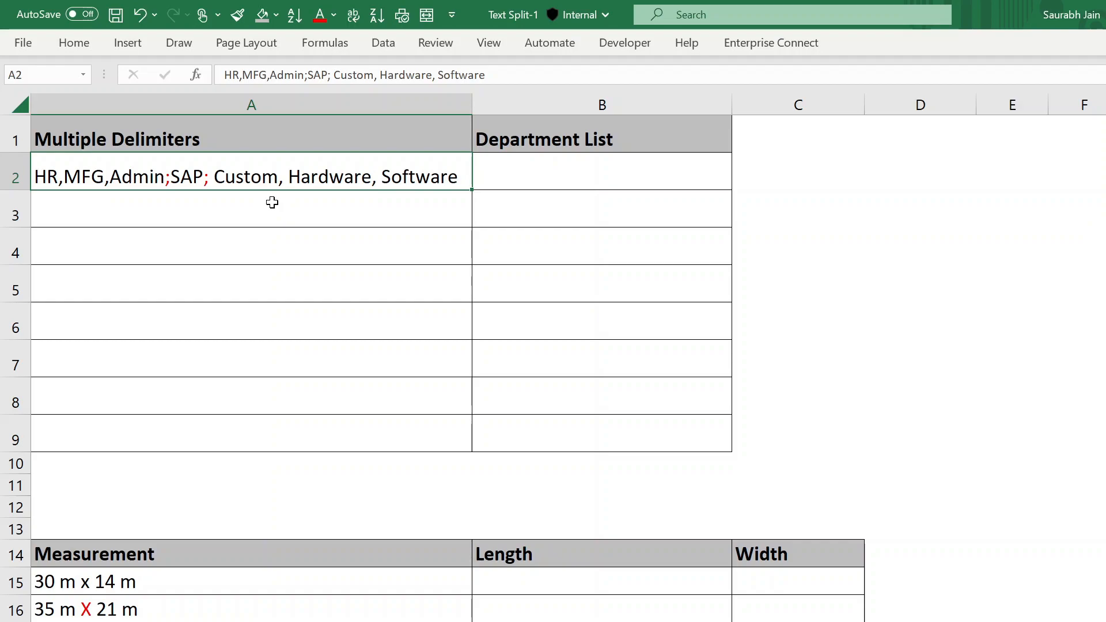
# Enter =textsplit(A2,,{",",";"}) in cell B2 to split the departments into rows at both commas and semicolons
pyautogui.click(567, 174)
pyautogui.write('=te')
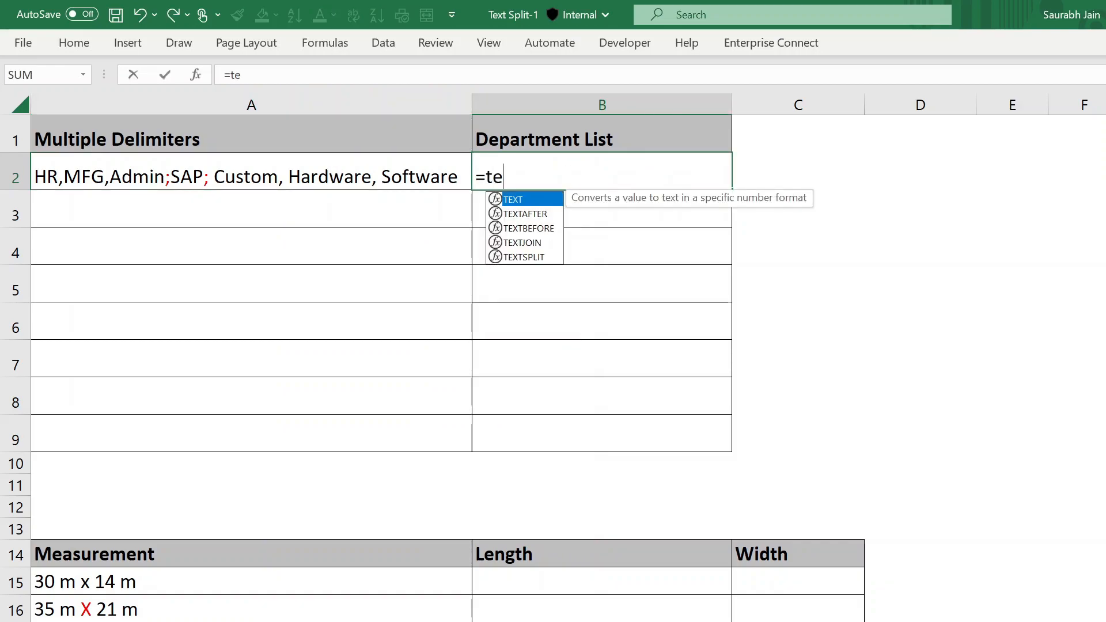
pyautogui.write('xtsplit')
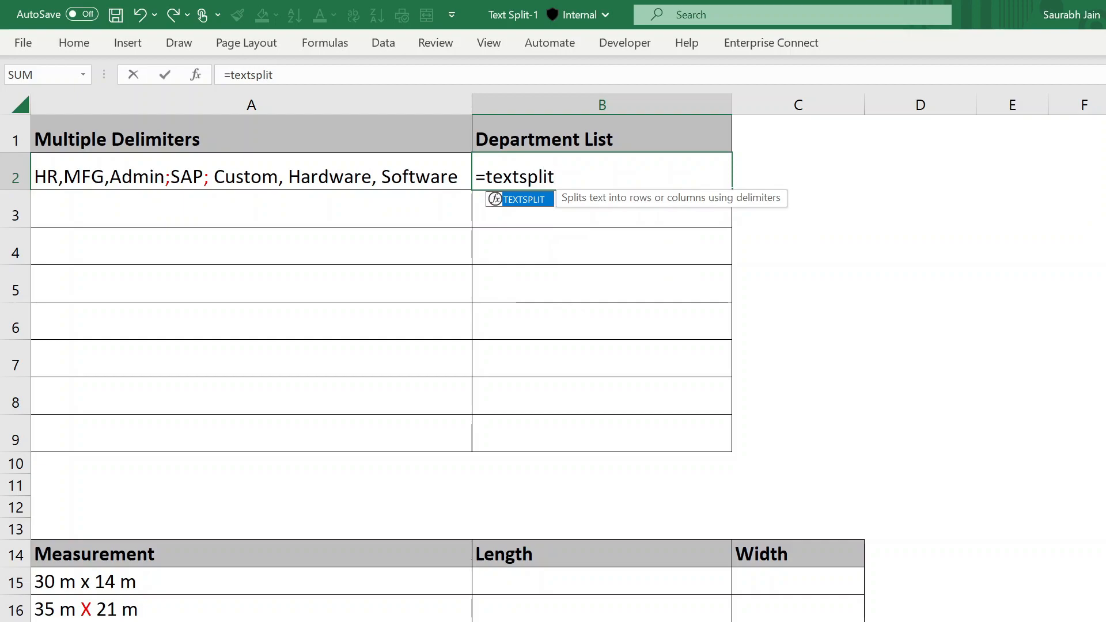
pyautogui.write('(')
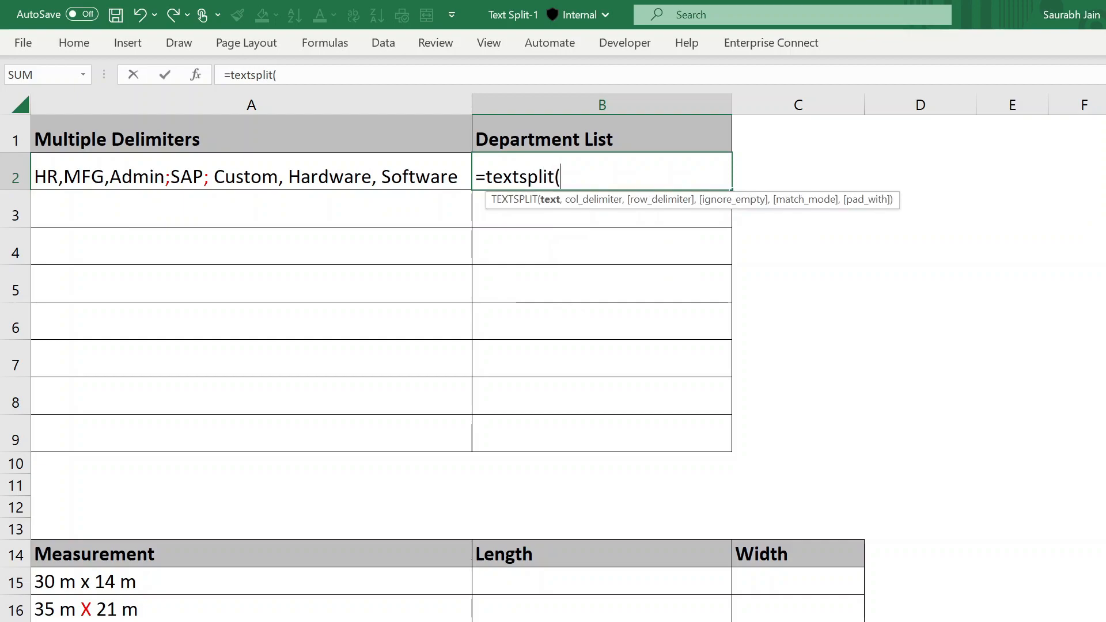
pyautogui.click(411, 167)
pyautogui.write(',')
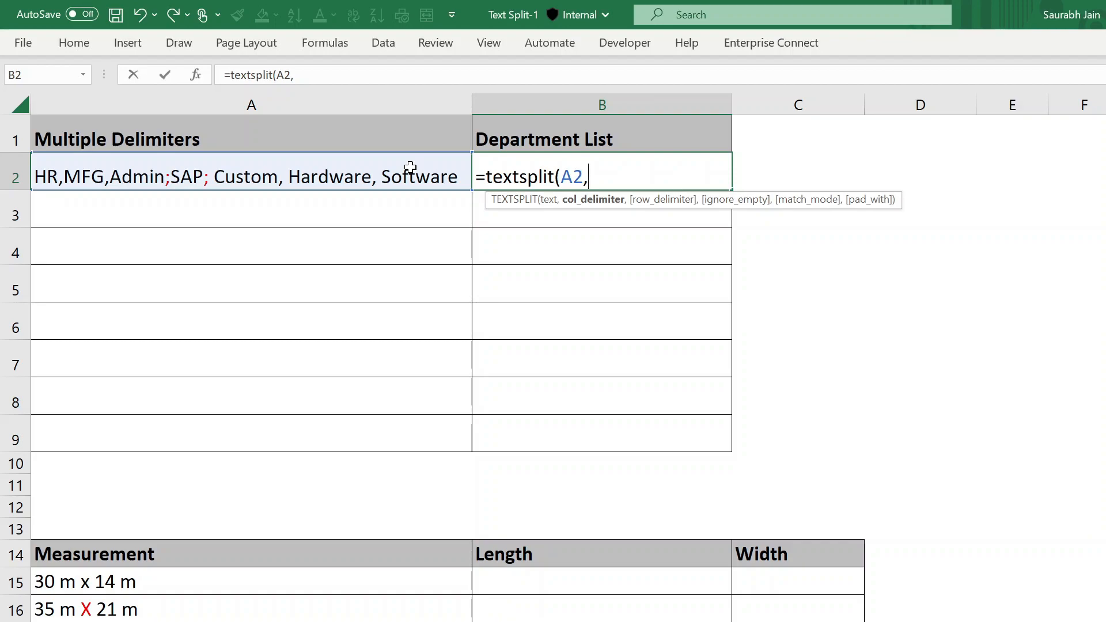
pyautogui.write(',')
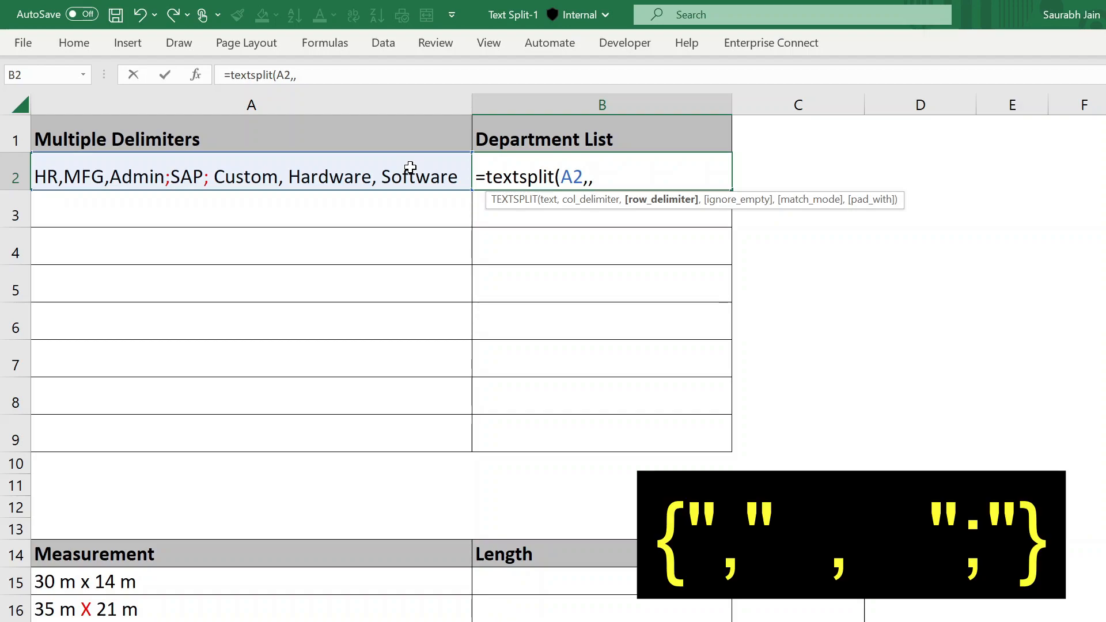
pyautogui.write('",","')
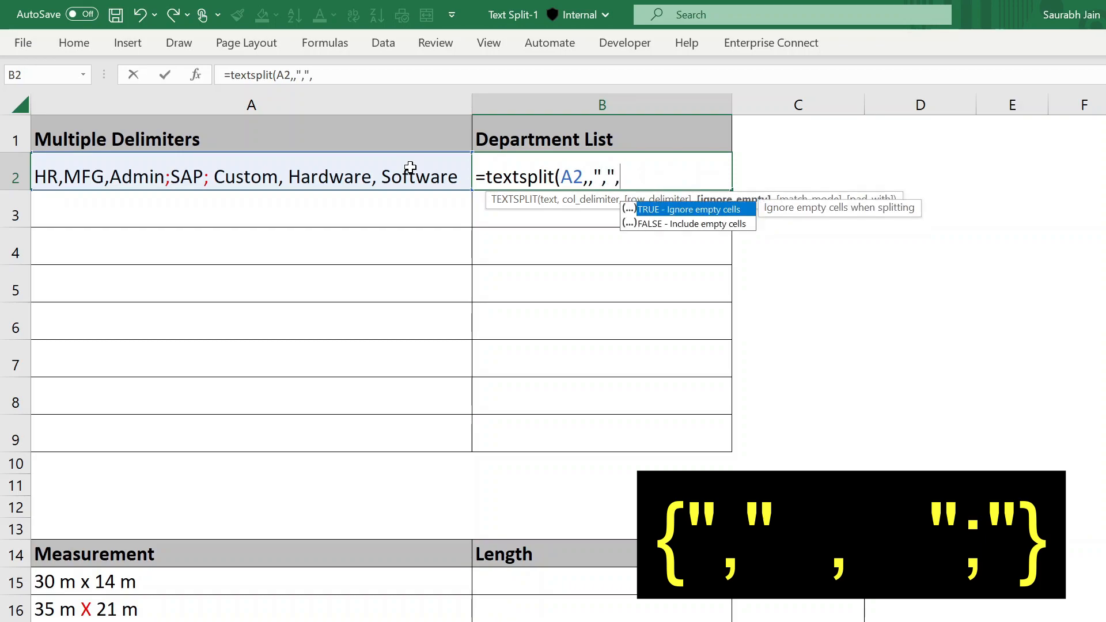
pyautogui.write(';"}')
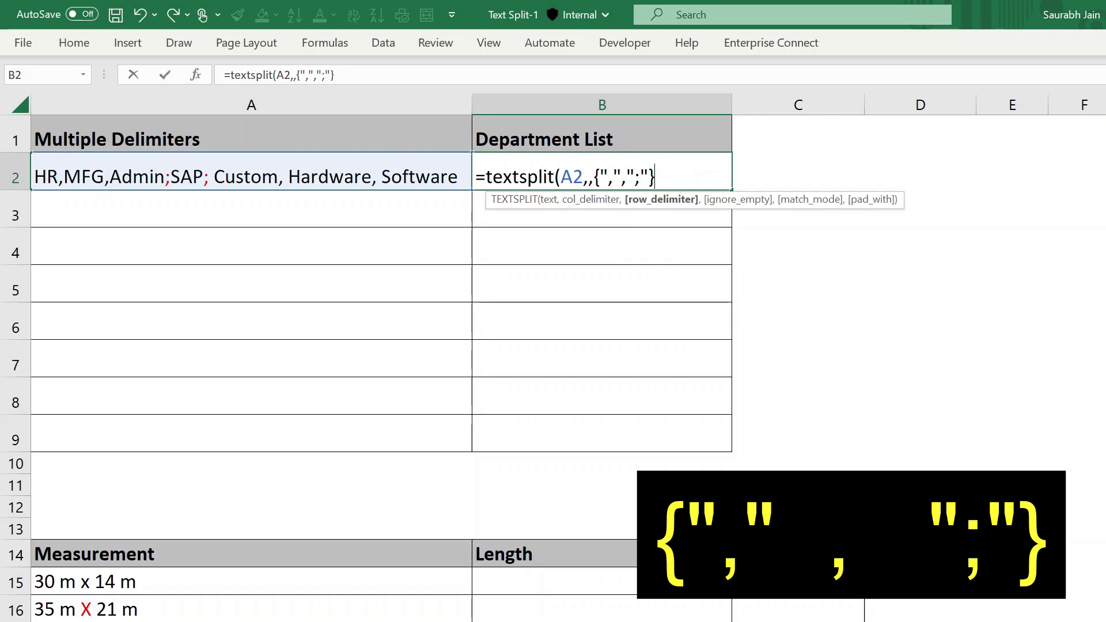
pyautogui.write(')')
pyautogui.press('Return')
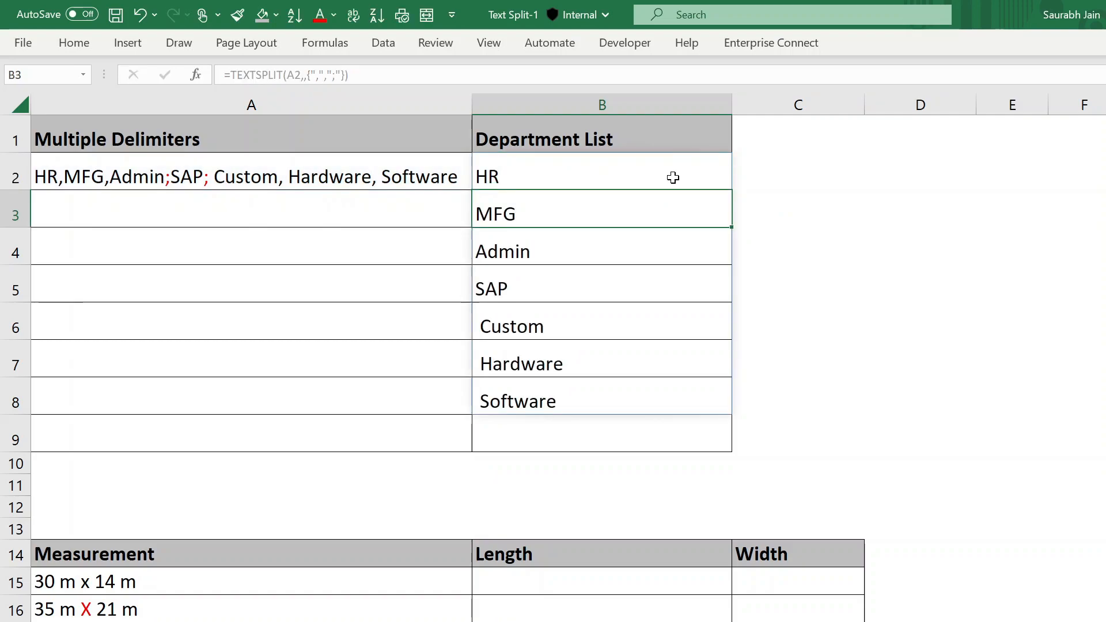
# Enter =textsplit(A15,{"x","X","by"}) in cell B15 to split the first measurement into Length and Width with three possible delimiters
pyautogui.scroll(-3, 673, 177)
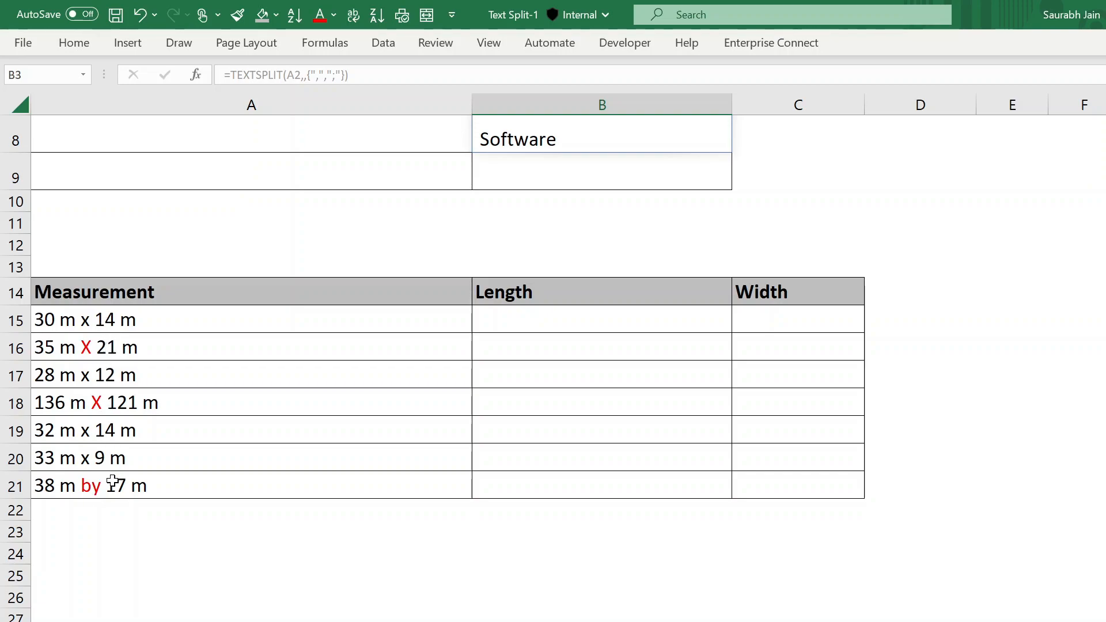
pyautogui.click(523, 325)
pyautogui.write('=te')
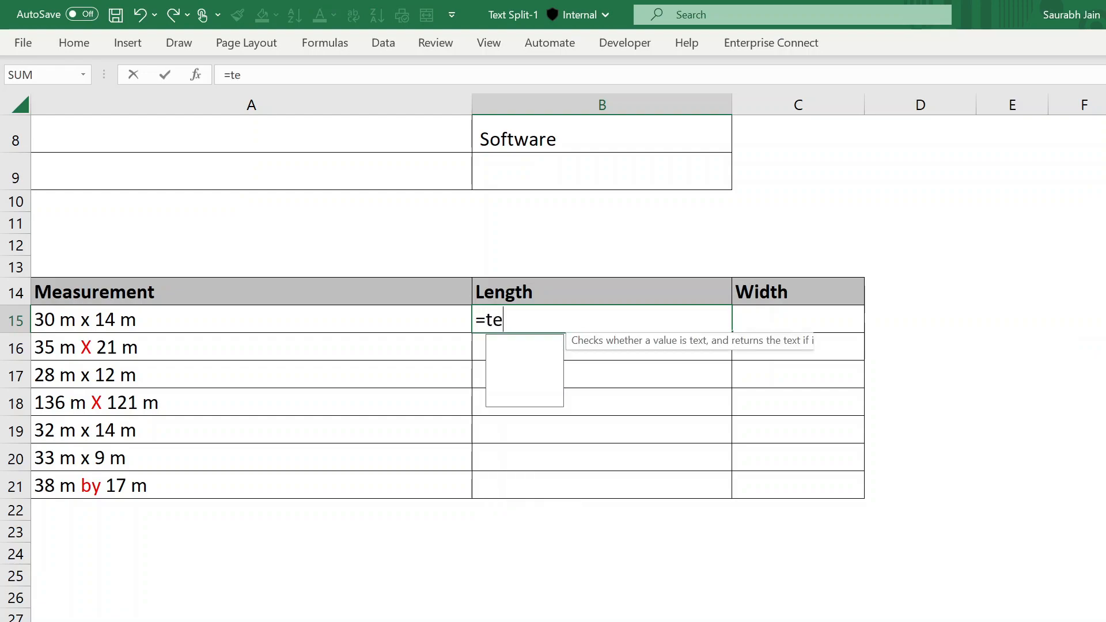
pyautogui.write('xtsplit(')
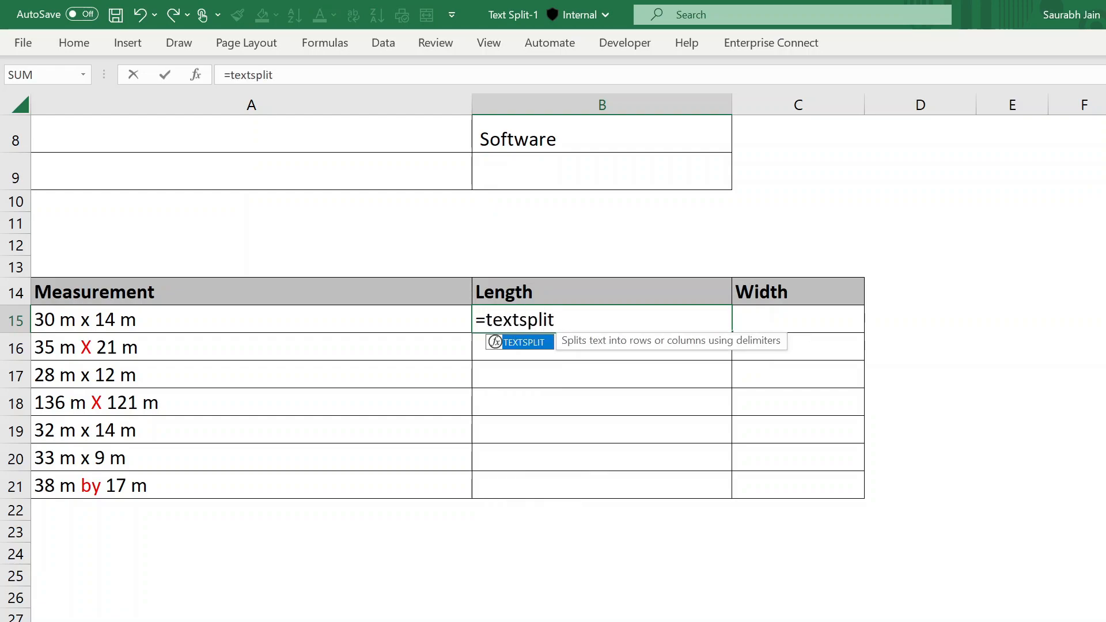
pyautogui.click(287, 315)
pyautogui.write(',')
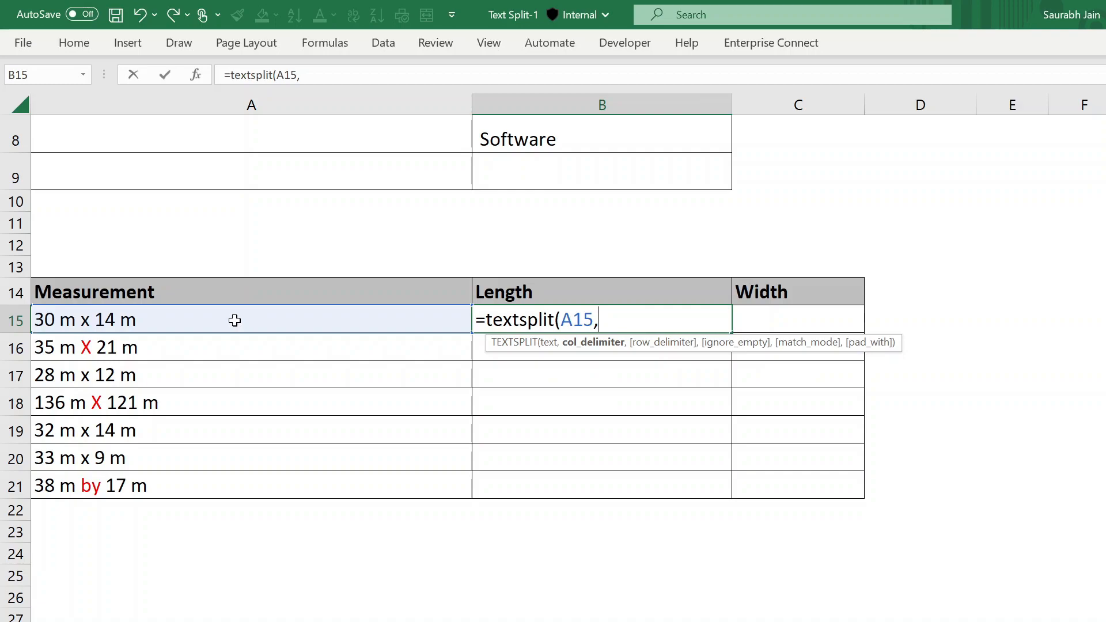
pyautogui.write('"x","X"')
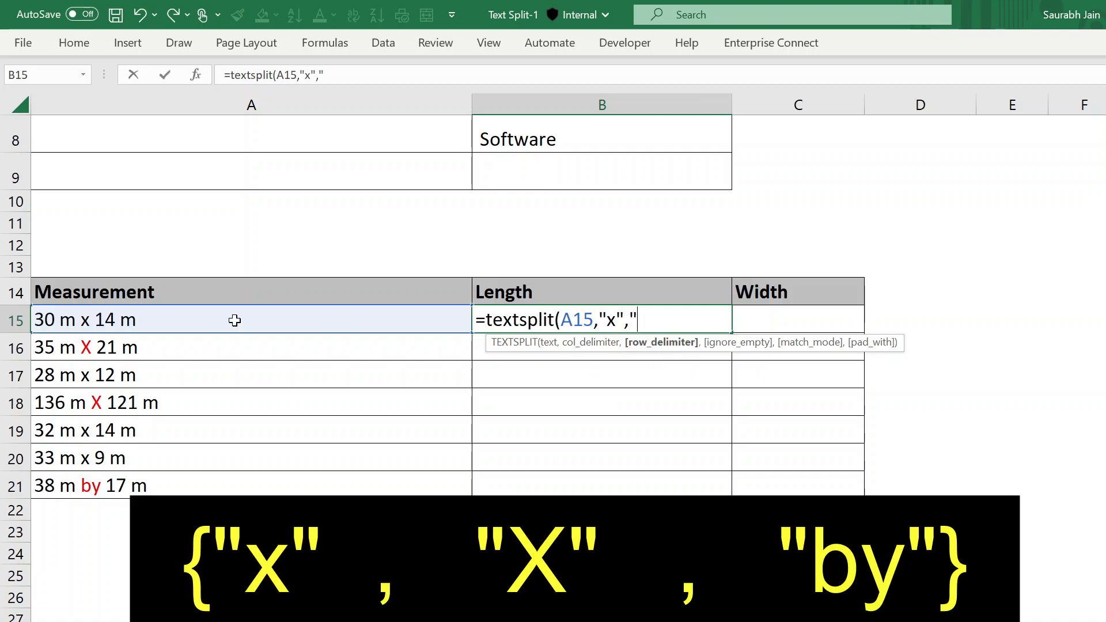
pyautogui.write(',')
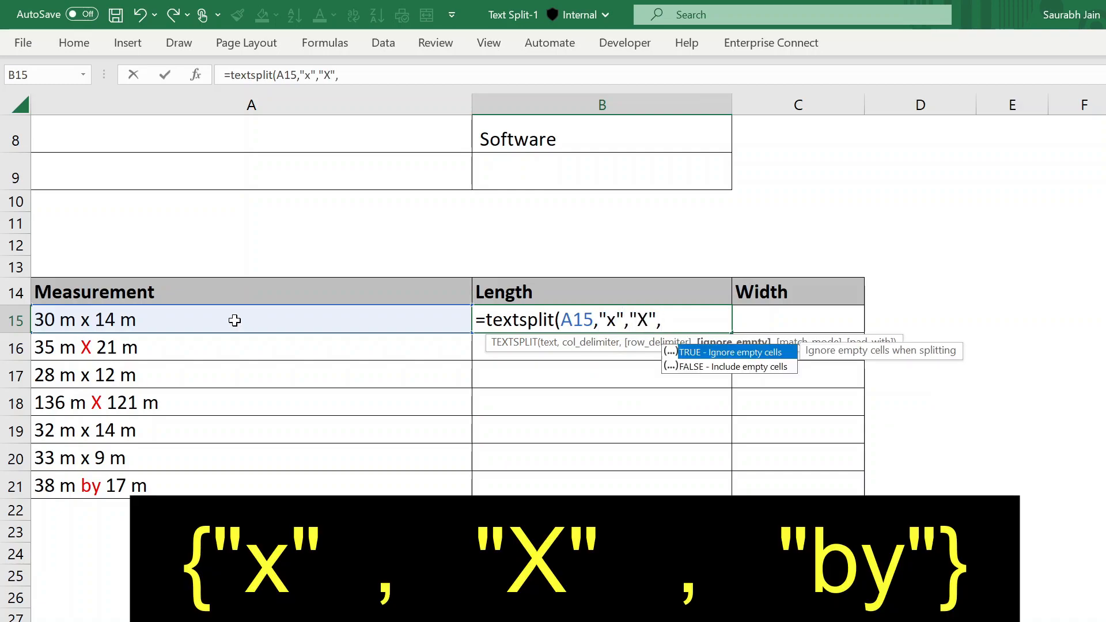
pyautogui.write('"by"}')
pyautogui.press('Left')
pyautogui.press('Left')
pyautogui.press('Left')
pyautogui.press('Left')
pyautogui.press('Left')
pyautogui.press('Left')
pyautogui.press('Left')
pyautogui.press('Left')
pyautogui.press('Left')
pyautogui.press('Left')
pyautogui.press('Left')
pyautogui.press('Left')
pyautogui.press('Left')
pyautogui.write('{')
pyautogui.press('End')
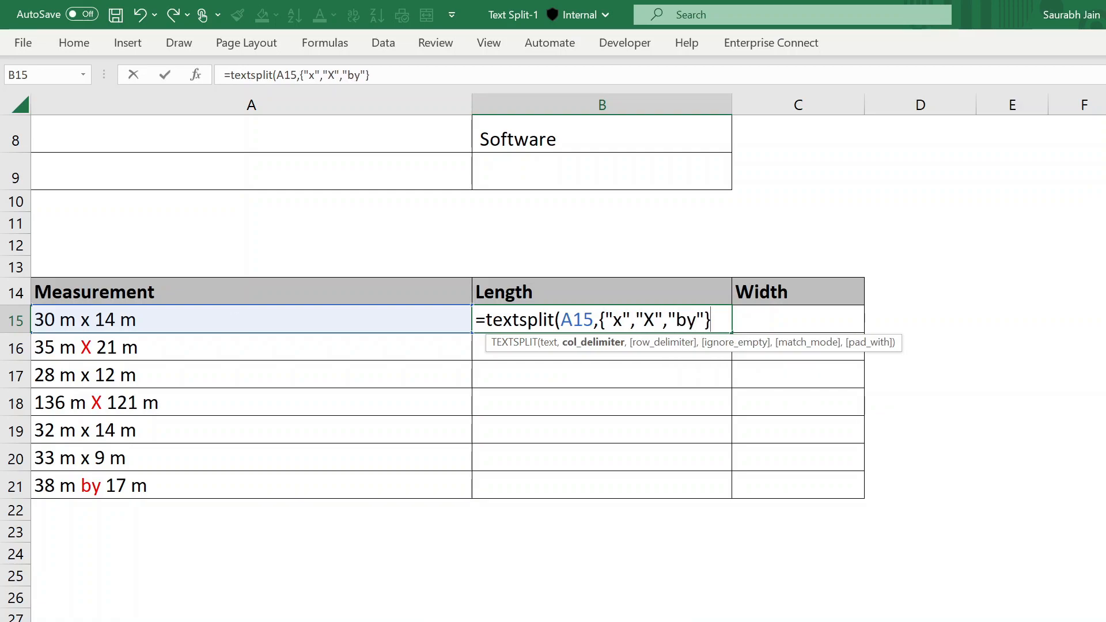
pyautogui.write(')')
pyautogui.press('Return')
# Copy the multiple-delimiter formula from B15 down to the remaining Length cells, B16 to B21
pyautogui.click(724, 319)
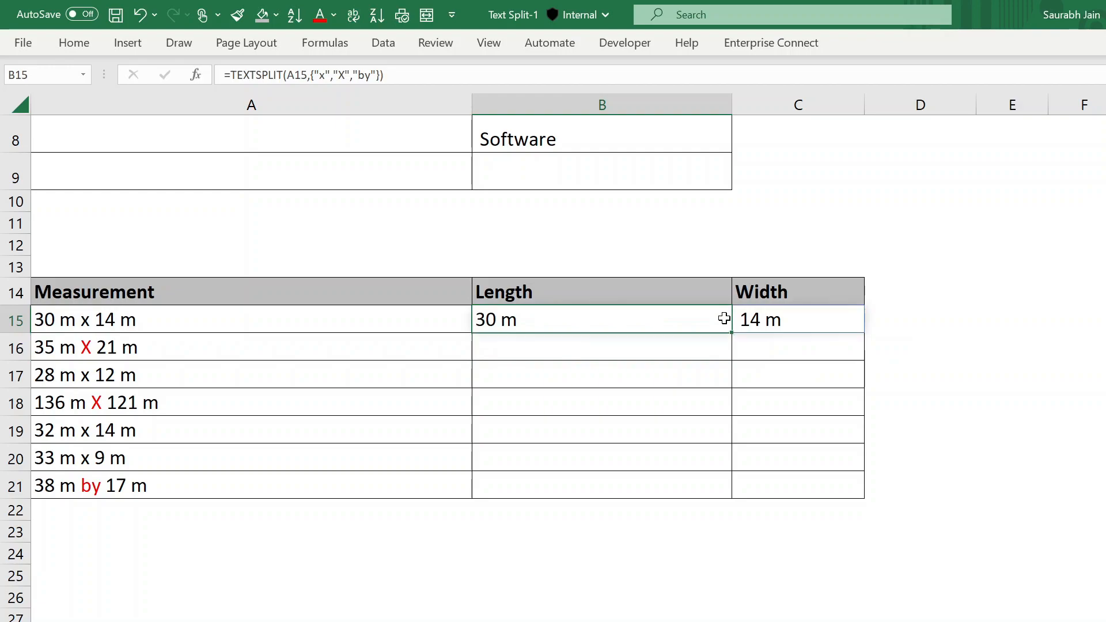
pyautogui.hotkey('ctrl', 'c')
pyautogui.press('Down')
pyautogui.hotkey('shift', 'Down')
pyautogui.hotkey('shift', 'Down')
pyautogui.hotkey('shift', 'Down')
pyautogui.hotkey('shift', 'Down')
pyautogui.hotkey('shift', 'Down')
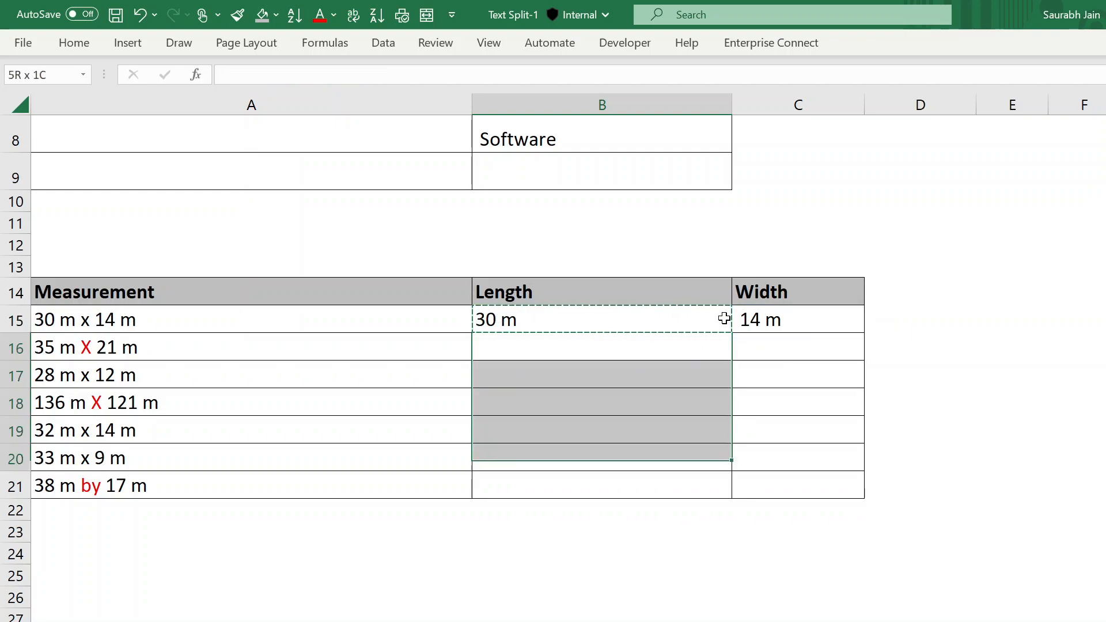
pyautogui.hotkey('ctrl', 'v')
pyautogui.press('Down')
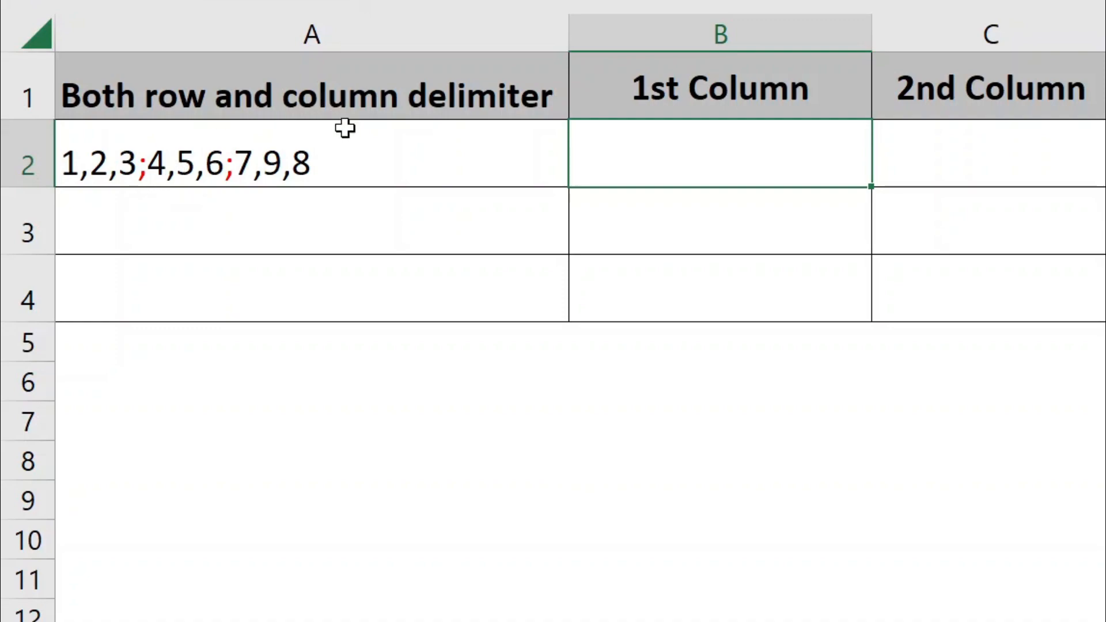
# Enter =textSplit(A2,",",";") in cell B2 to split the numbers into columns at commas and rows at semicolons
pyautogui.write('=textSplit')
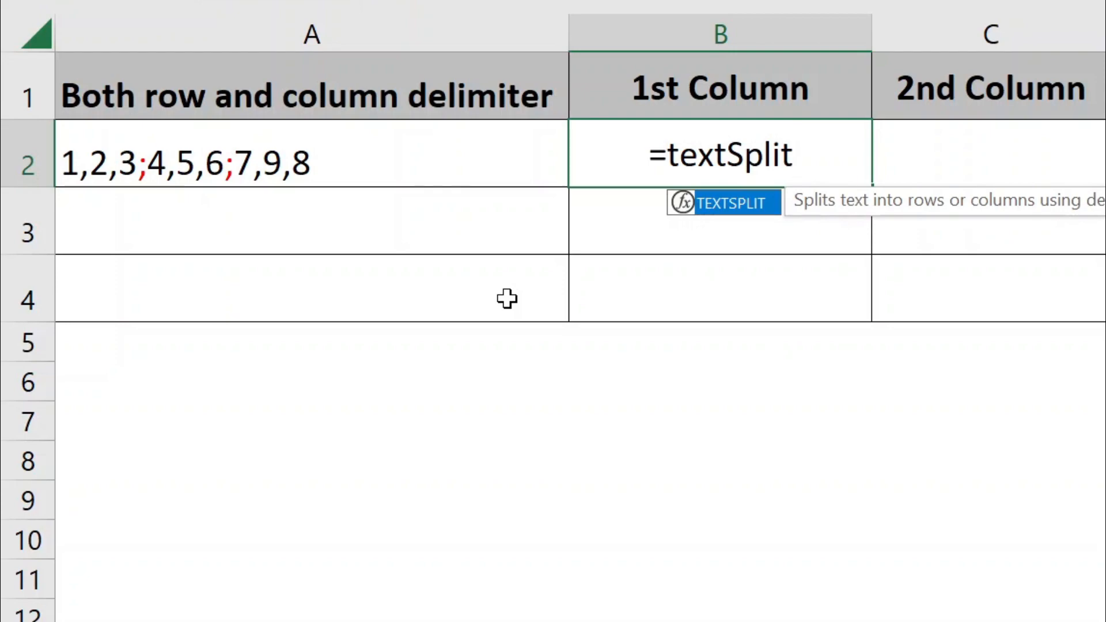
pyautogui.write('(')
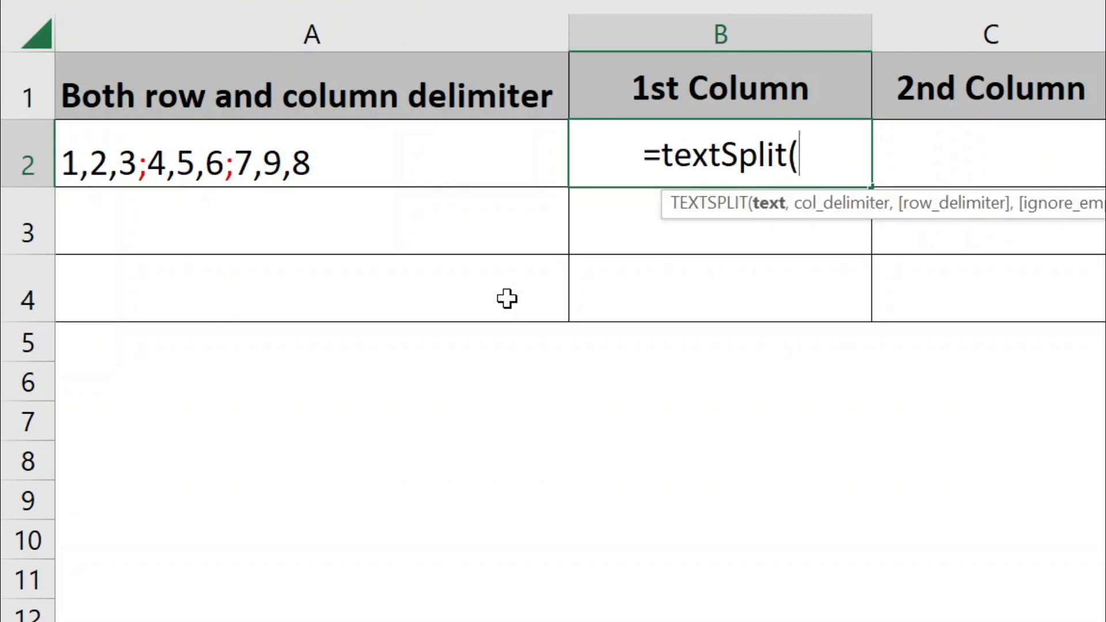
pyautogui.click(444, 158)
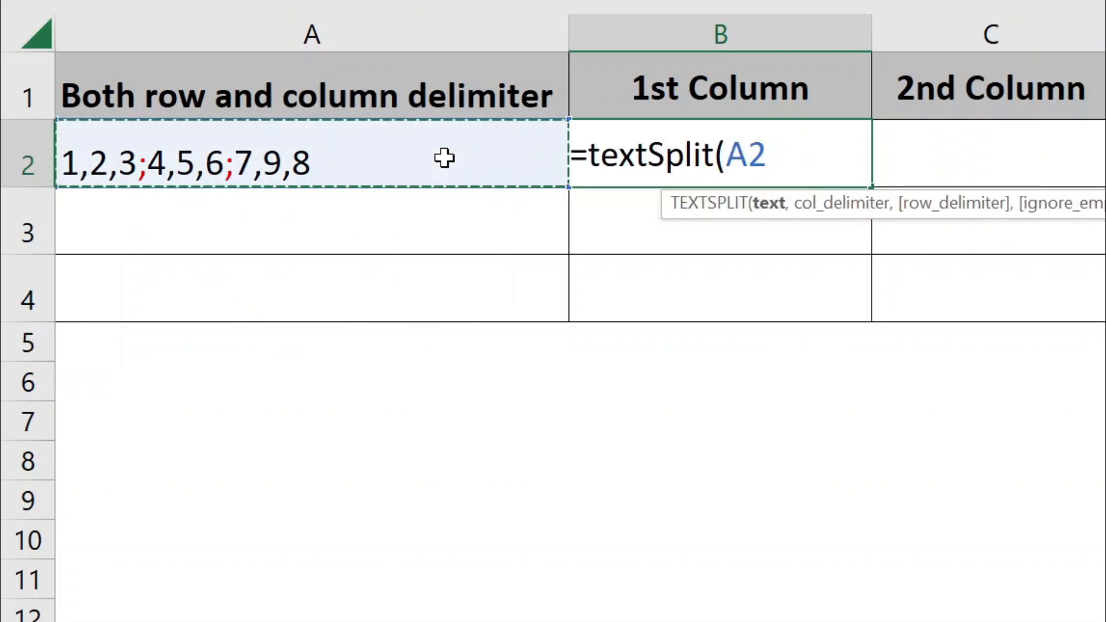
pyautogui.write(',')
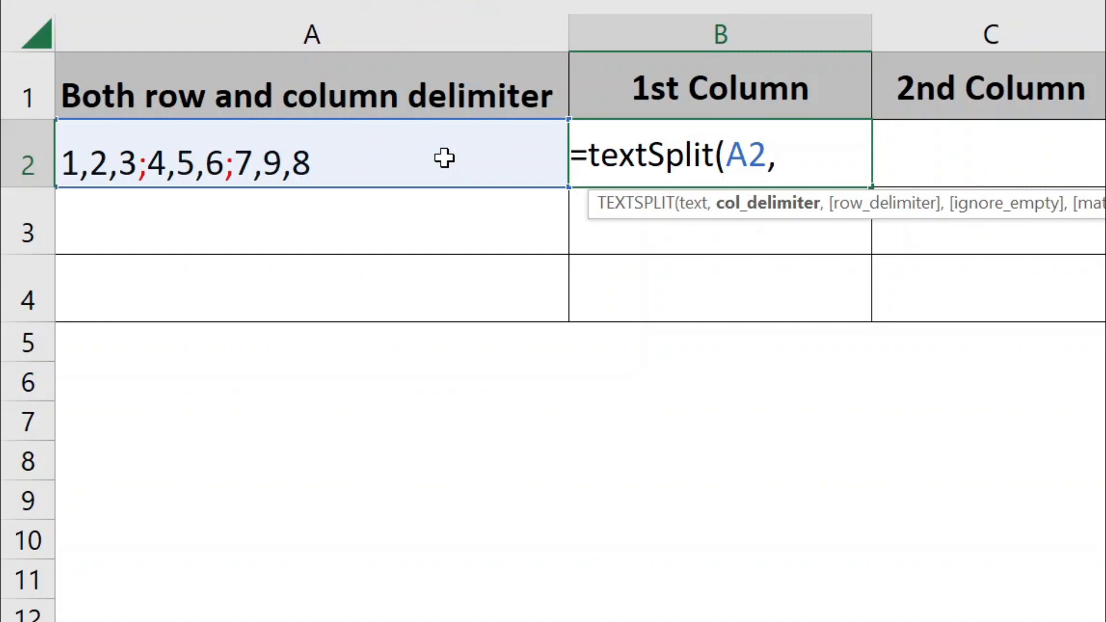
pyautogui.write('",",')
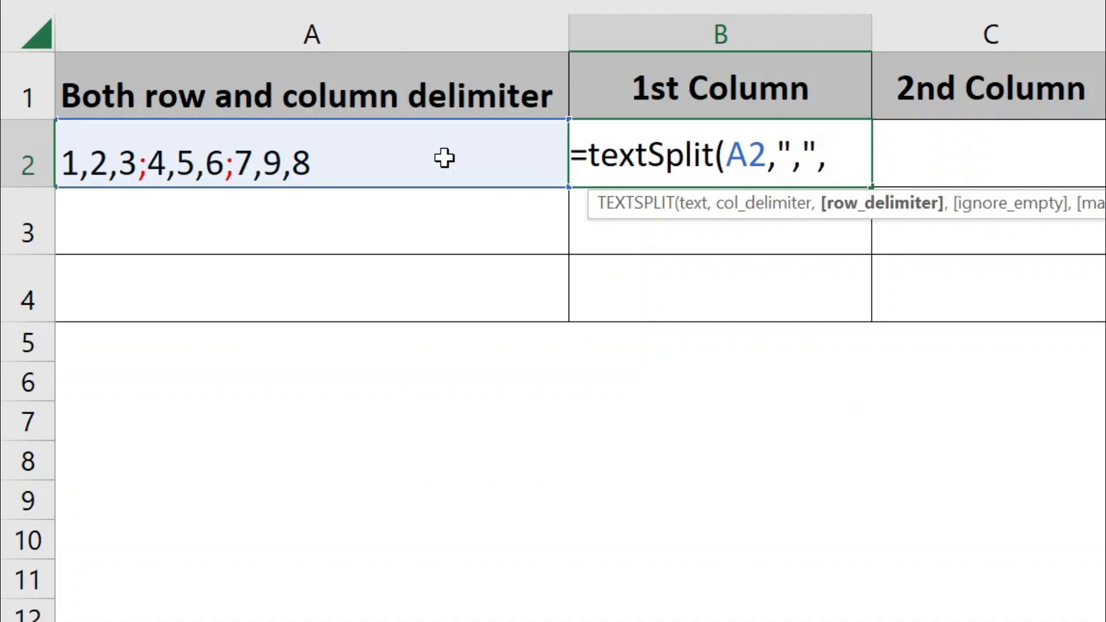
pyautogui.write('";")')
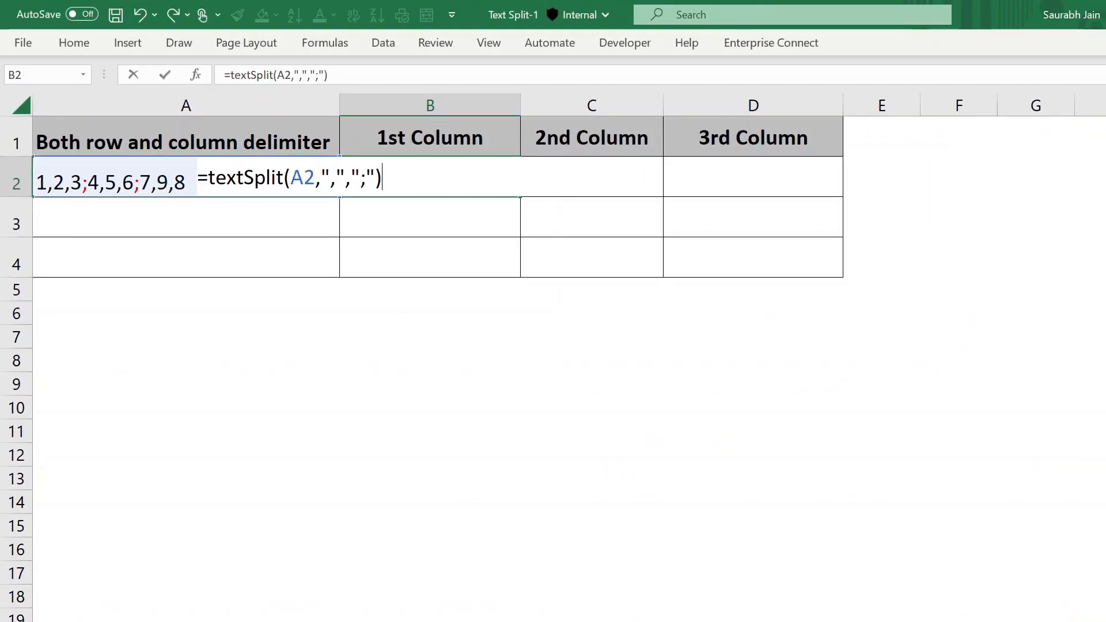
pyautogui.press('Return')
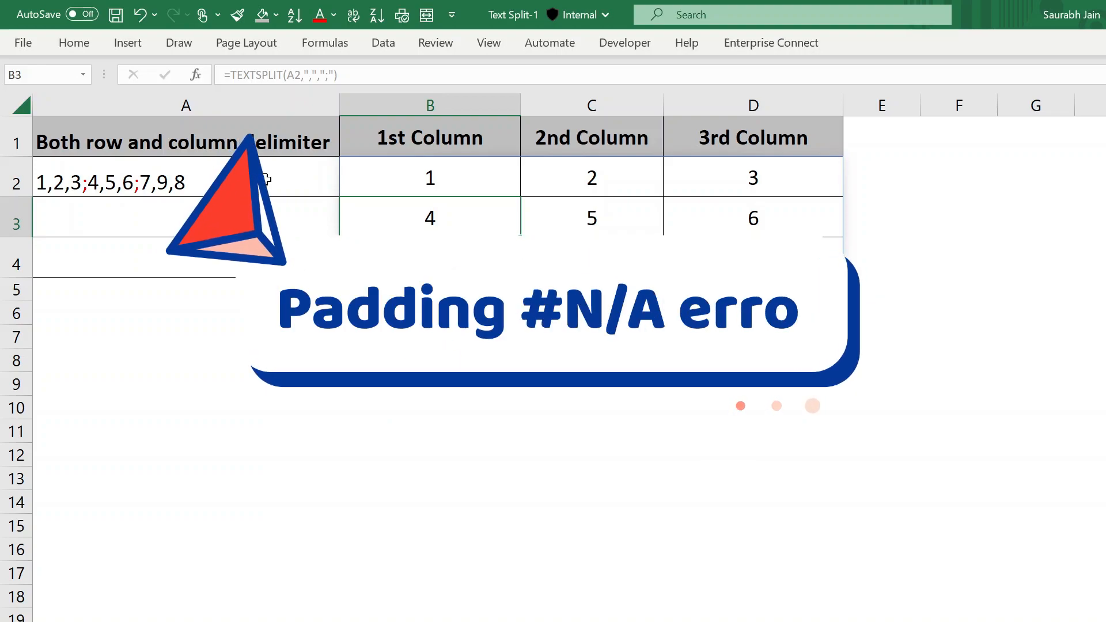
# Remove the 9 and its comma from the number string in cell A2, making it 1,2,3;4,5,6;7,8
pyautogui.doubleClick(178, 183)
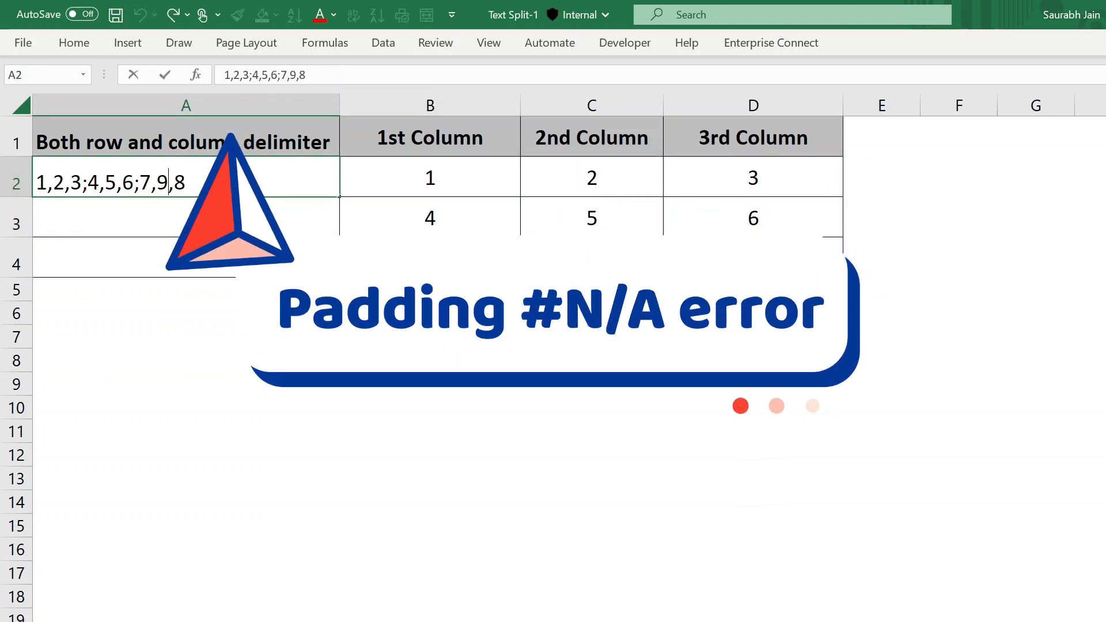
pyautogui.press('BackSpace')
pyautogui.press('BackSpace')
pyautogui.press('Return')
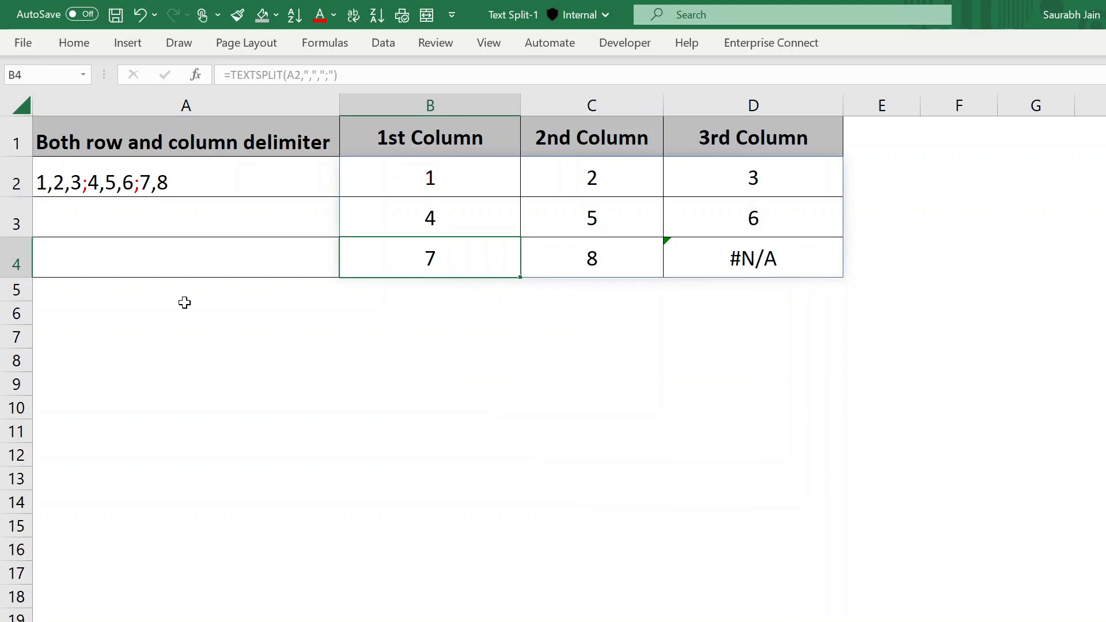
# Extend the formula in B2 to =TEXTSPLIT(A2,",",";",,,"-") so missing values are padded with a dash, and select cell D4
pyautogui.press('Right')
pyautogui.press('Right')
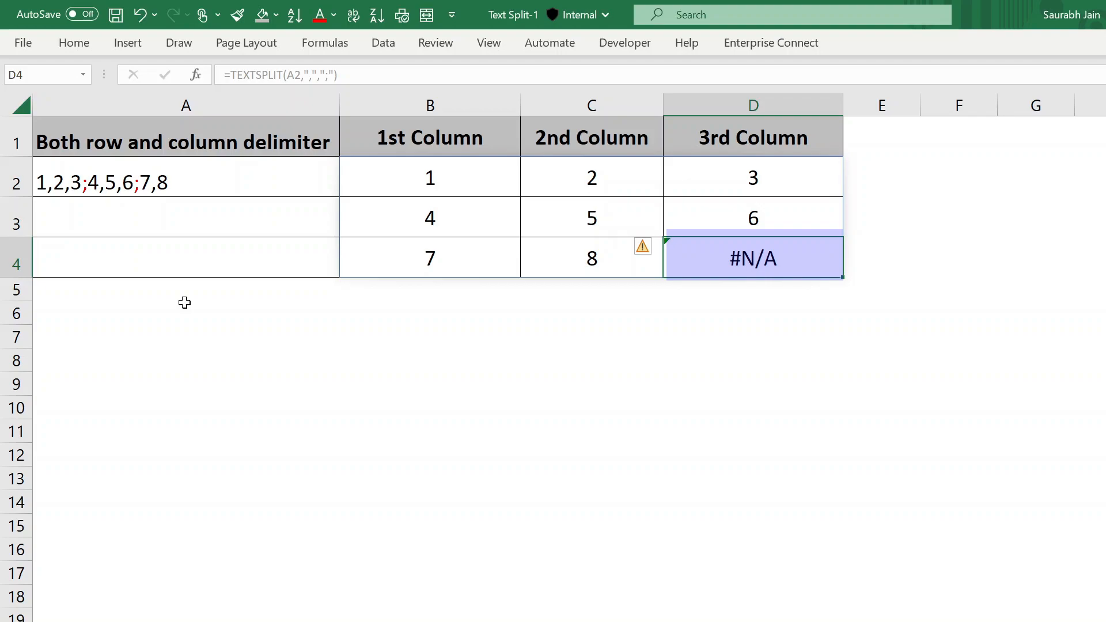
pyautogui.click(447, 170)
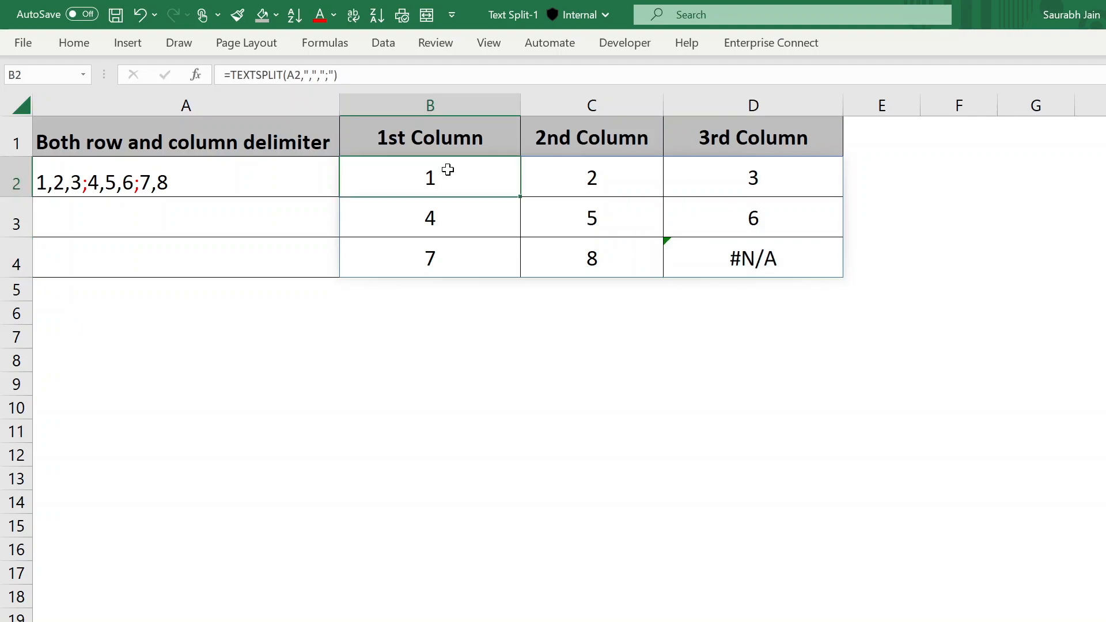
pyautogui.doubleClick(447, 170)
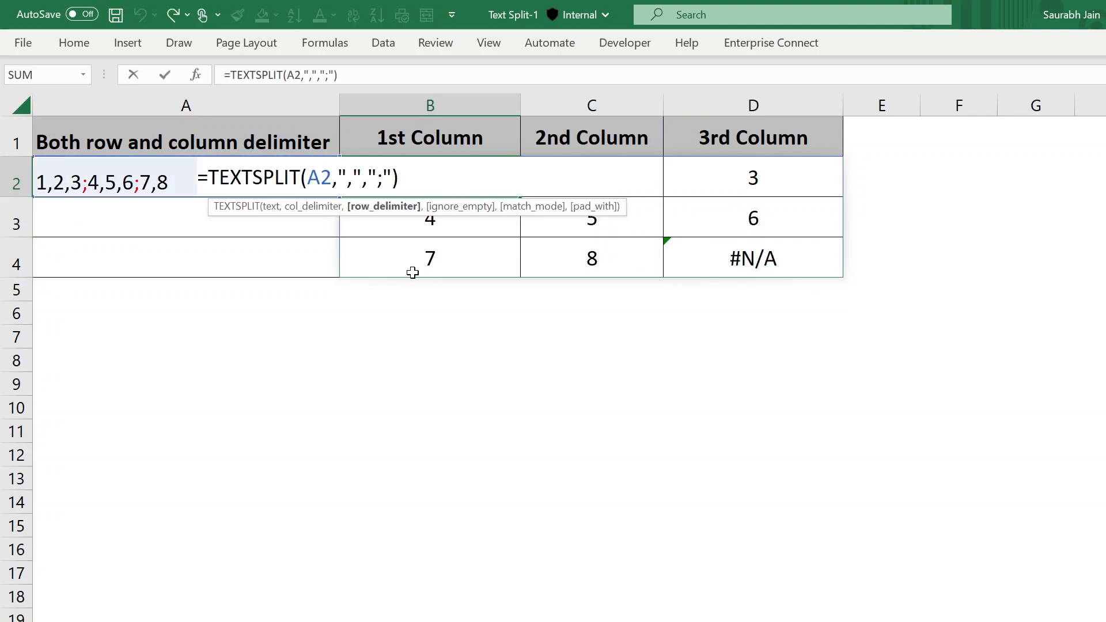
pyautogui.write(',,')
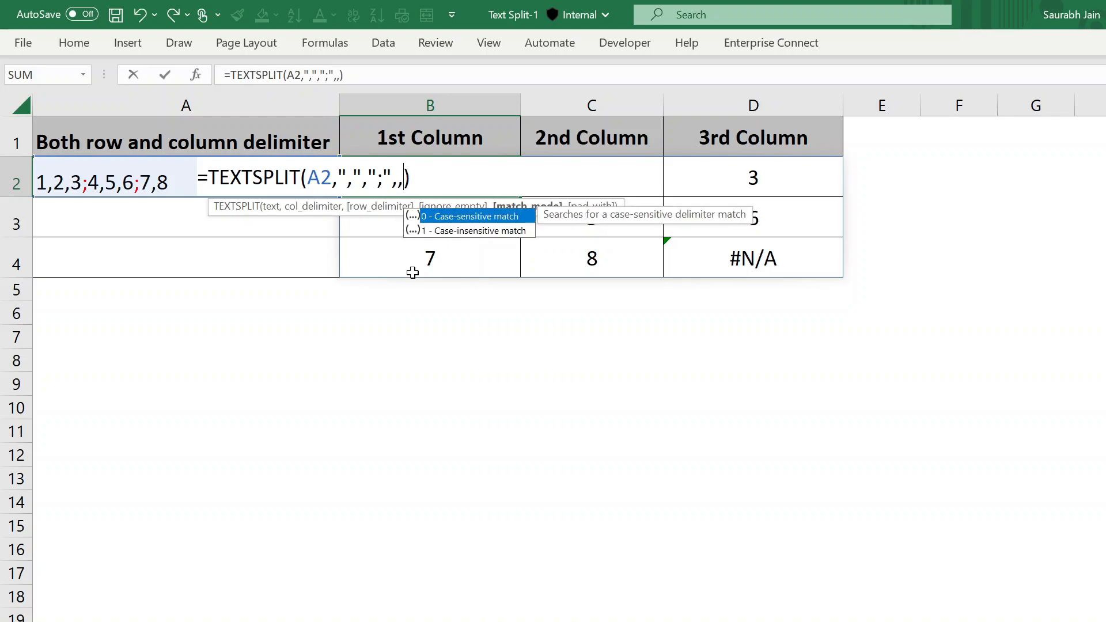
pyautogui.write(',')
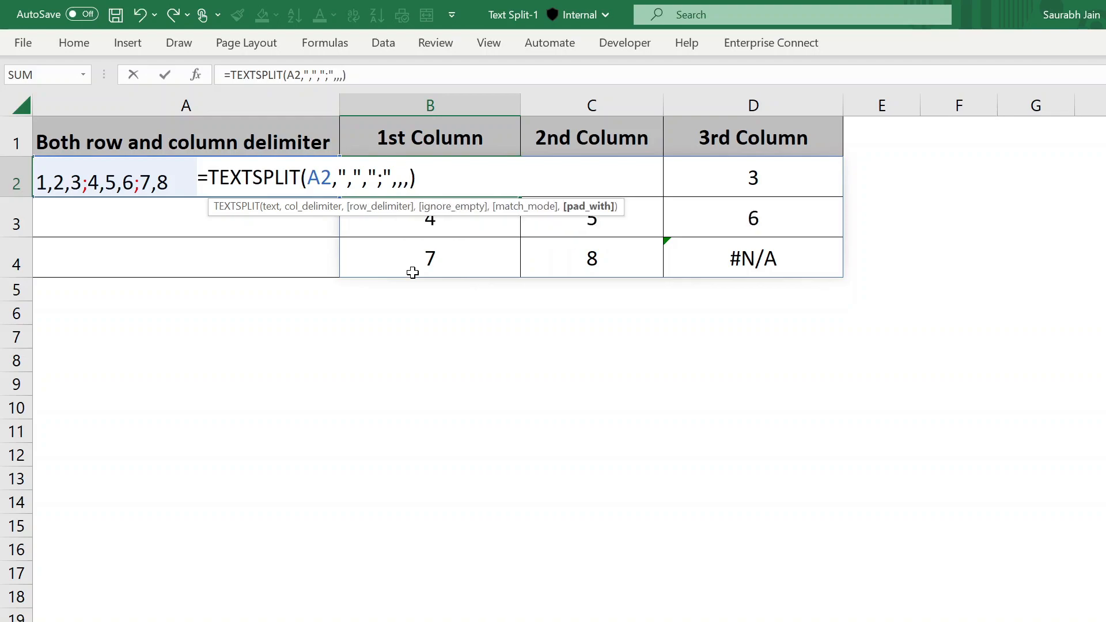
pyautogui.write('"-')
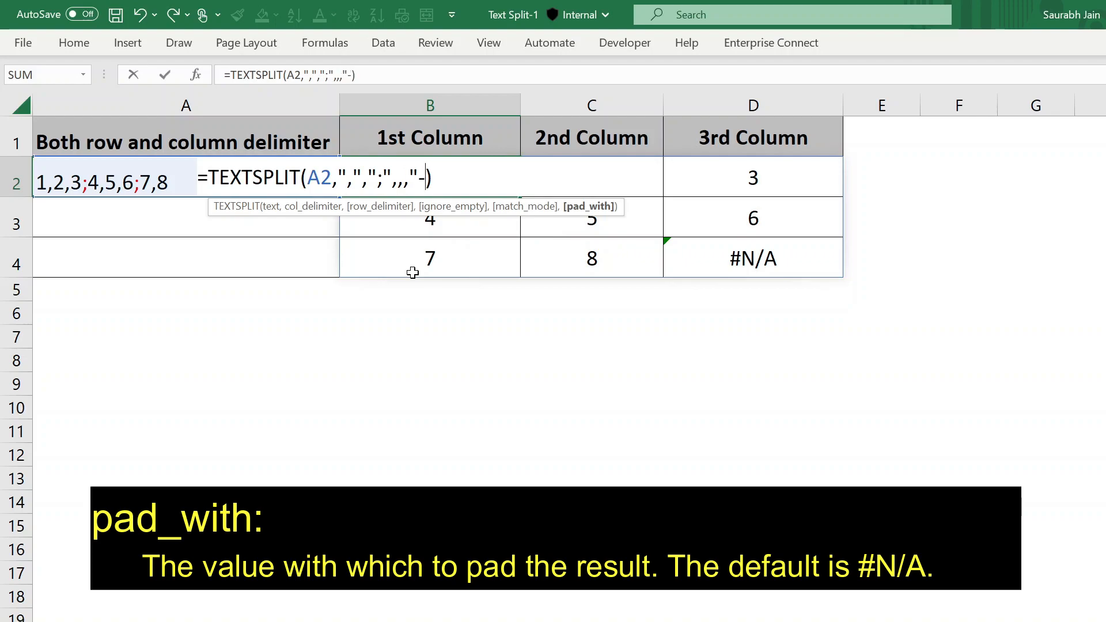
pyautogui.write('"')
pyautogui.press('Return')
pyautogui.press('Up')
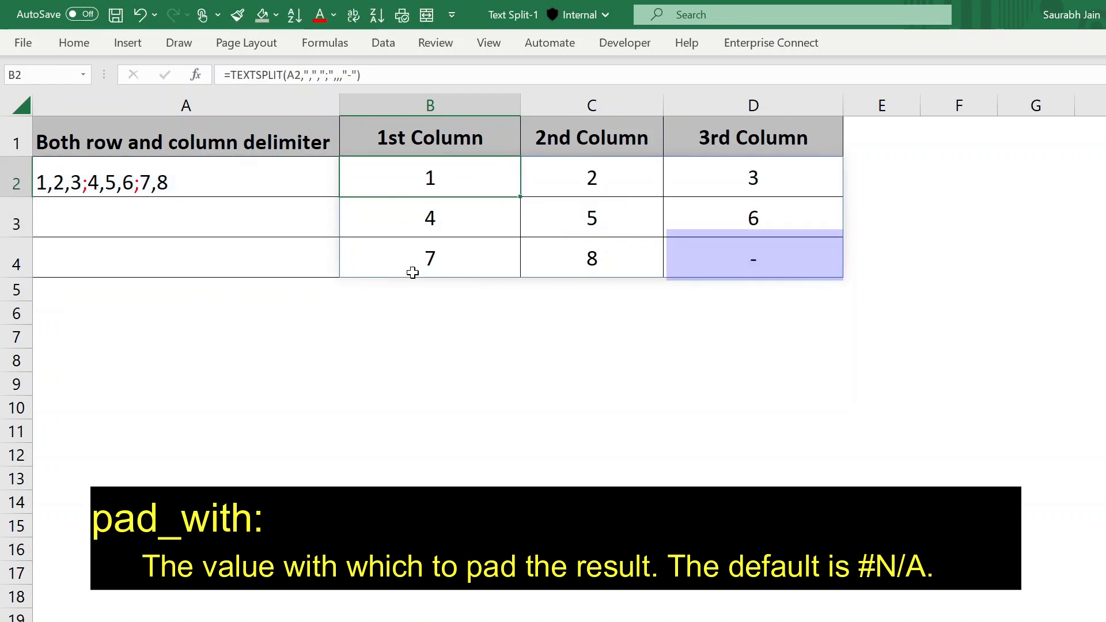
pyautogui.press('Down')
pyautogui.press('Down')
pyautogui.press('Right')
pyautogui.press('Right')
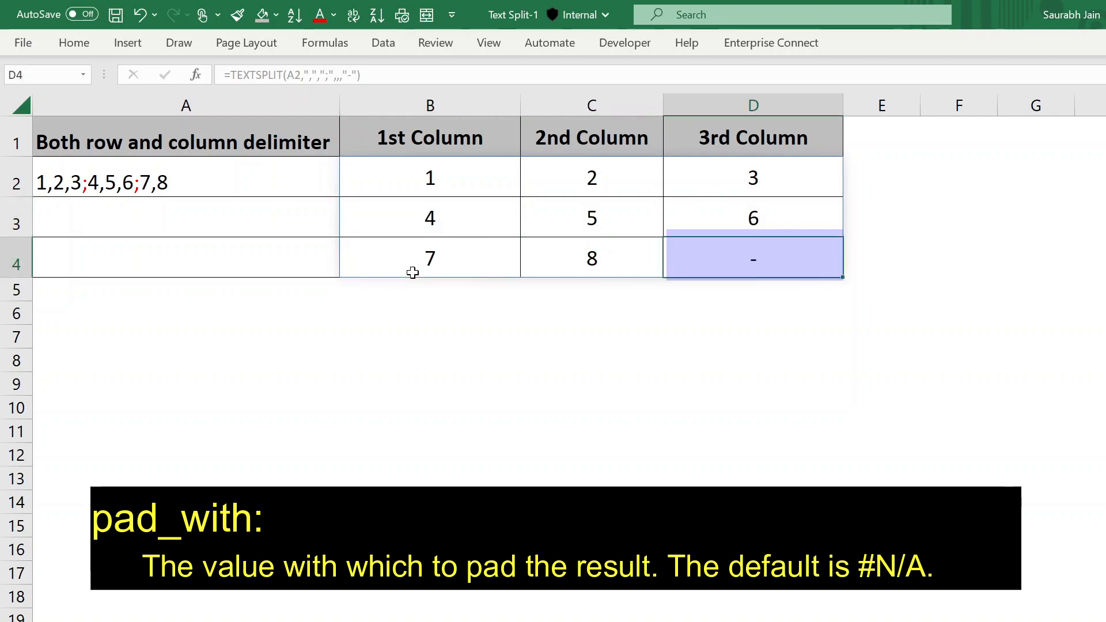